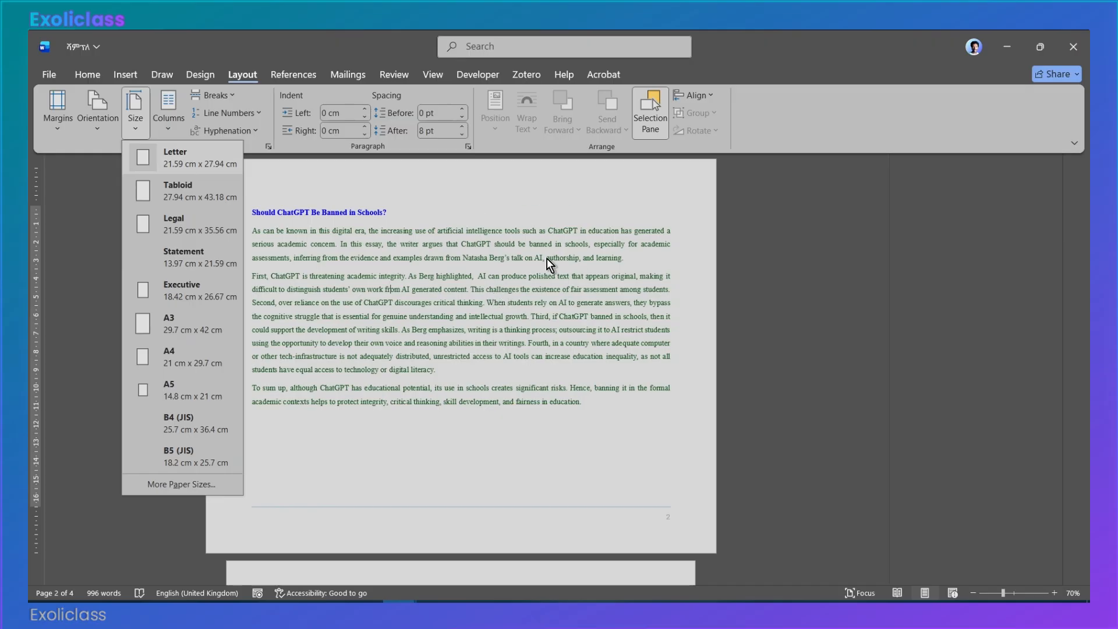
# - Draw a rectangle about 24.83 cm wide and 16.84 cm tall over the essay text on page 2
pyautogui.click(471, 274)
pyautogui.click(374, 272)
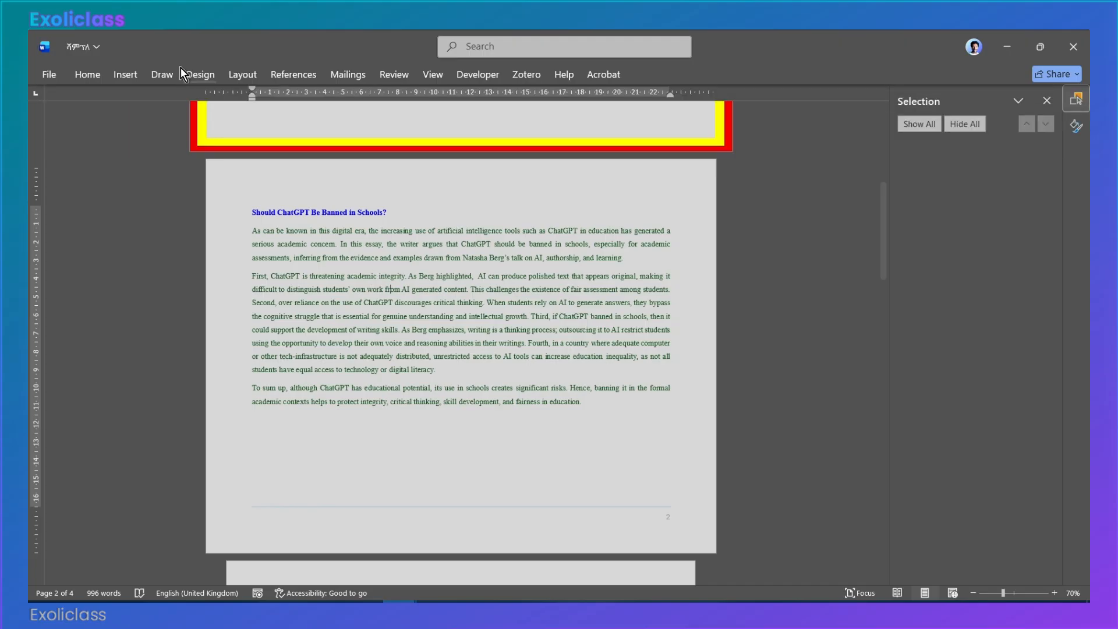
pyautogui.click(137, 74)
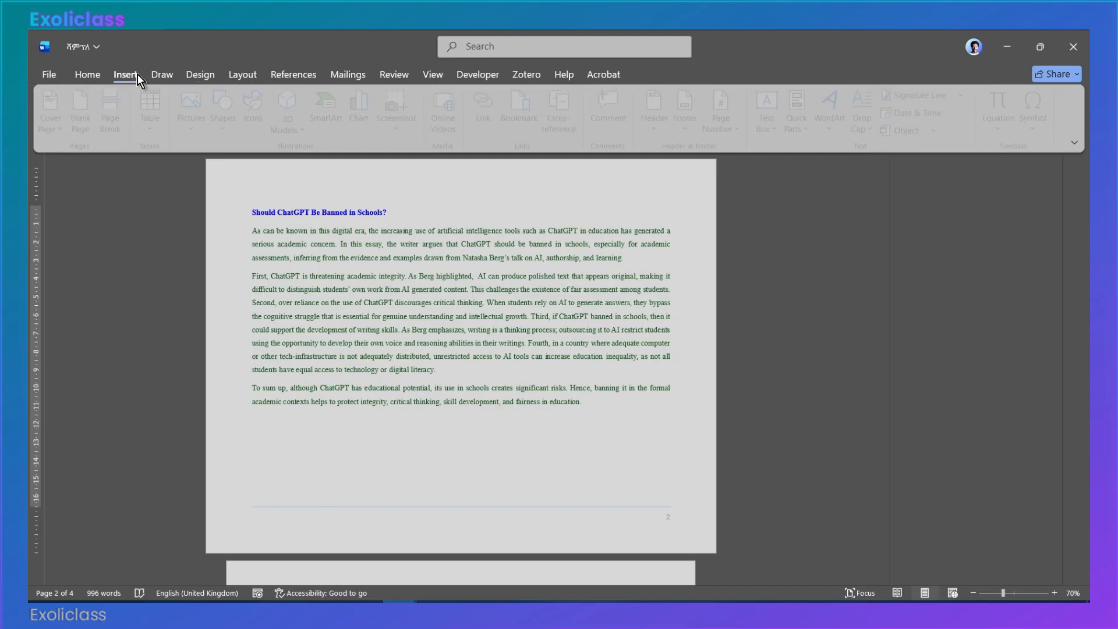
pyautogui.click(237, 129)
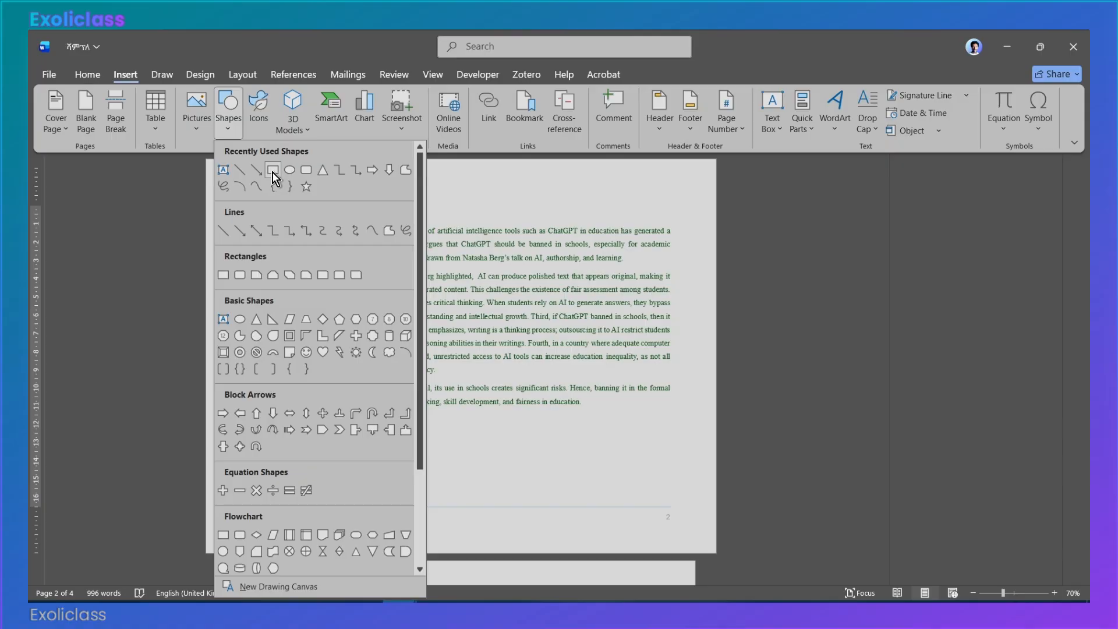
pyautogui.click(272, 170)
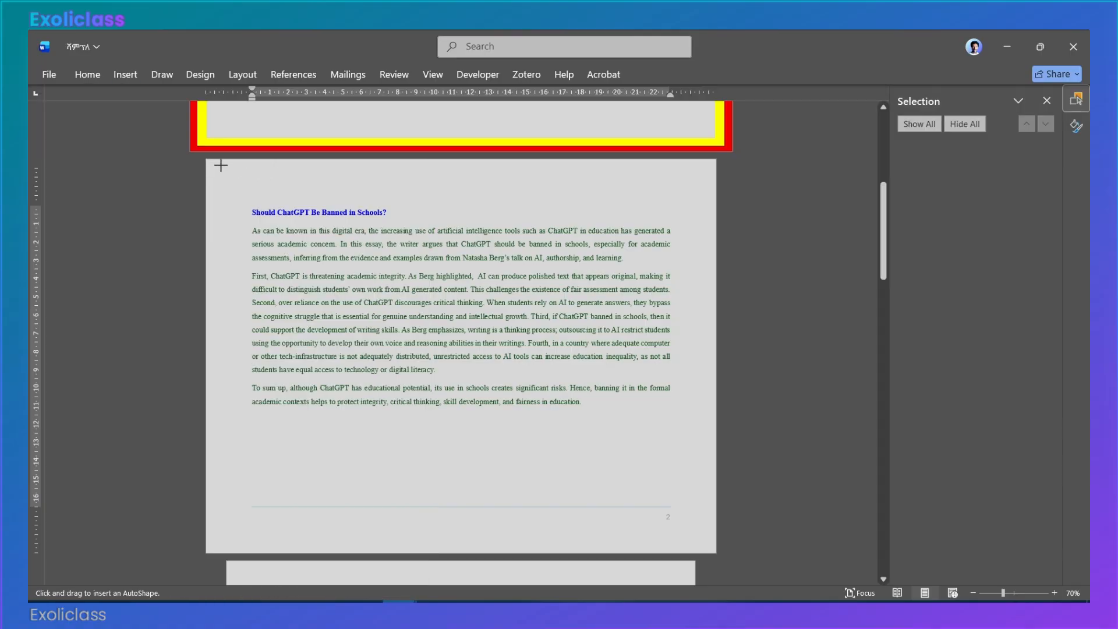
pyautogui.moveTo(221, 165); pyautogui.dragTo(675, 474)
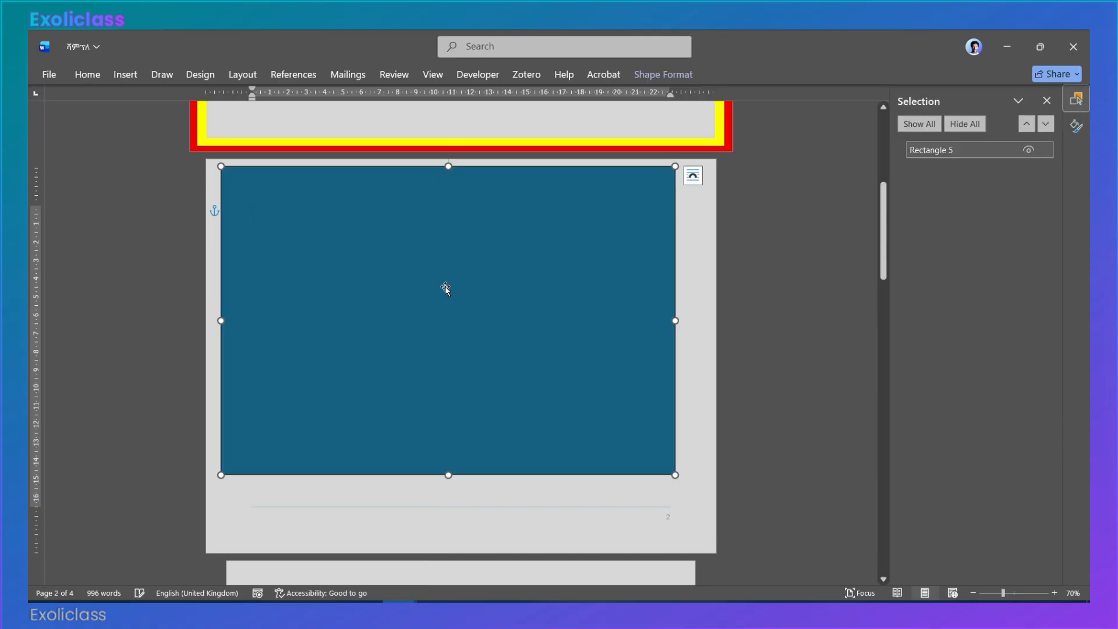
# - Remove the fill from the rectangle drawn over the essay on page 2
pyautogui.click(662, 75)
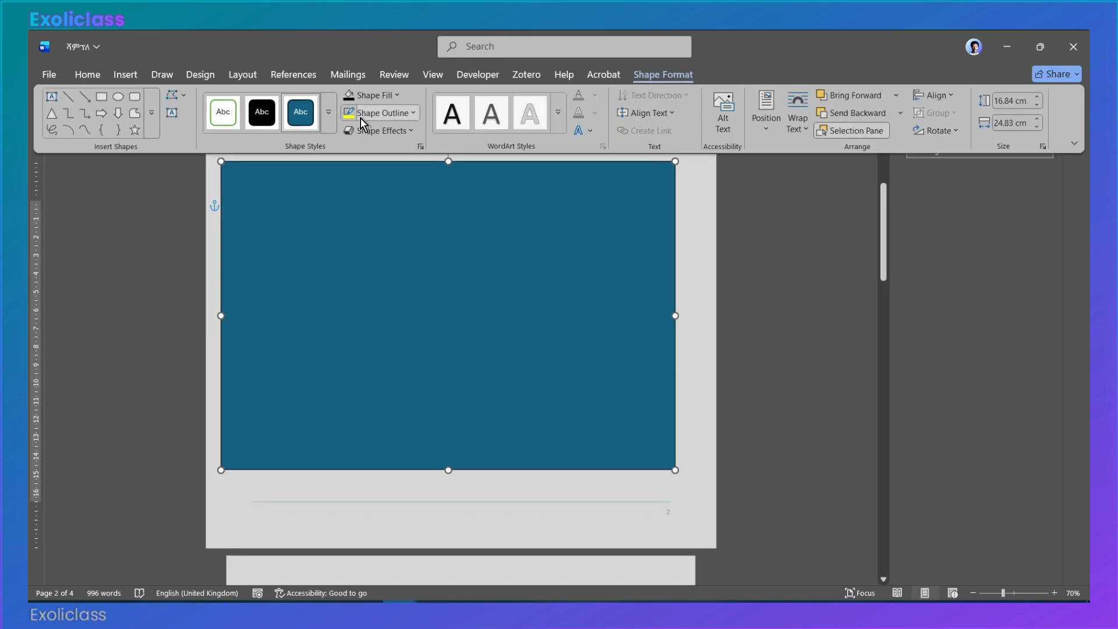
pyautogui.click(387, 99)
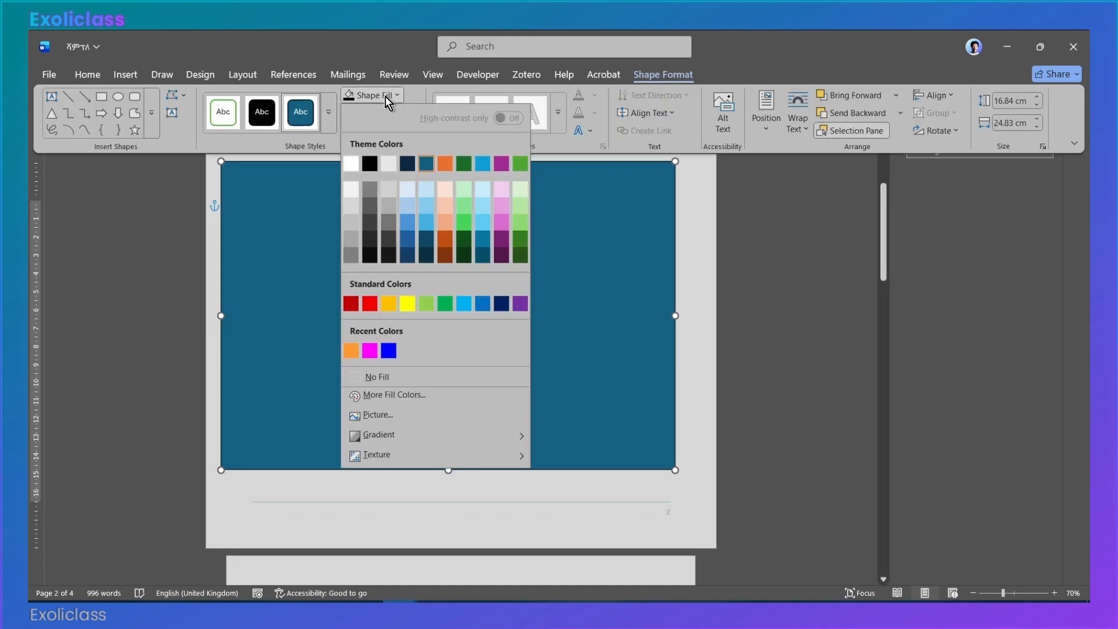
pyautogui.click(396, 382)
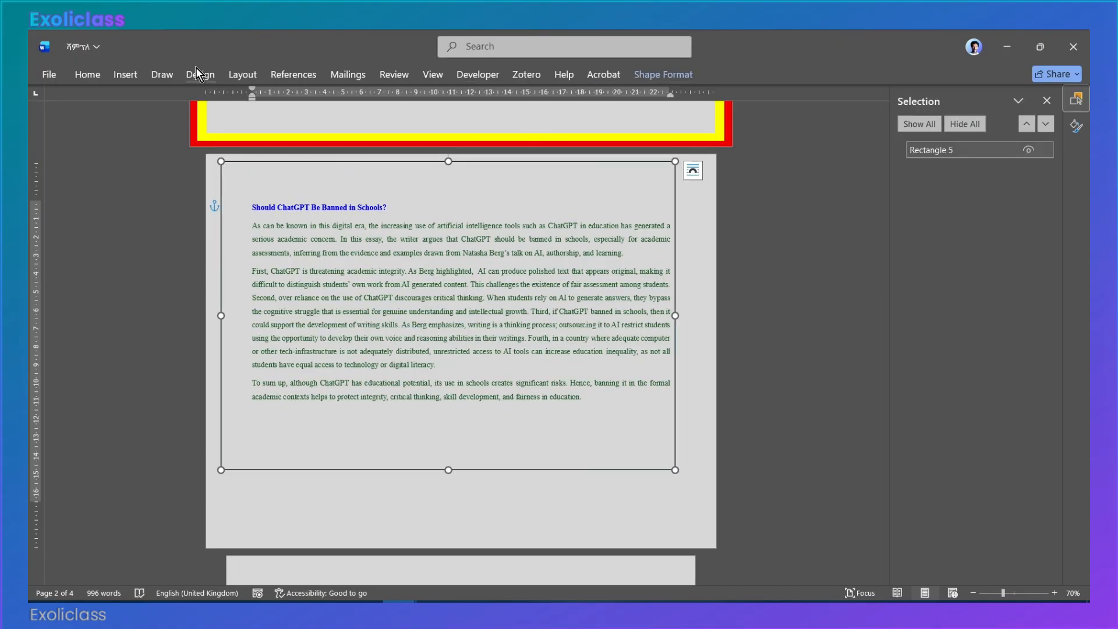
# - Check the Letter paper dimensions and set the rectangle's height to 21.59 cm
pyautogui.click(242, 74)
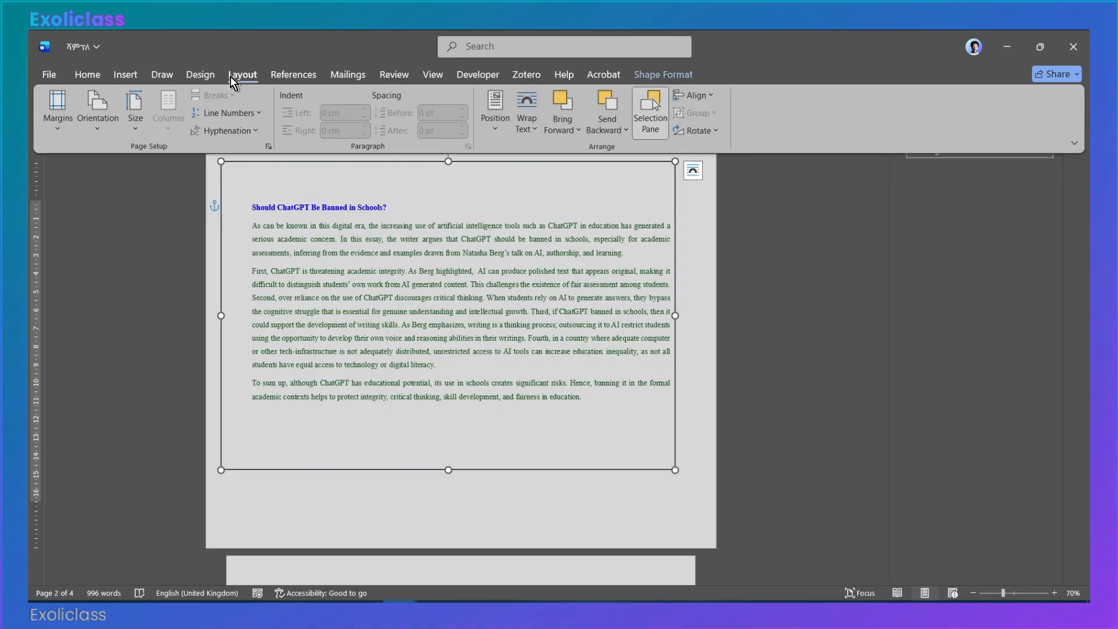
pyautogui.click(139, 131)
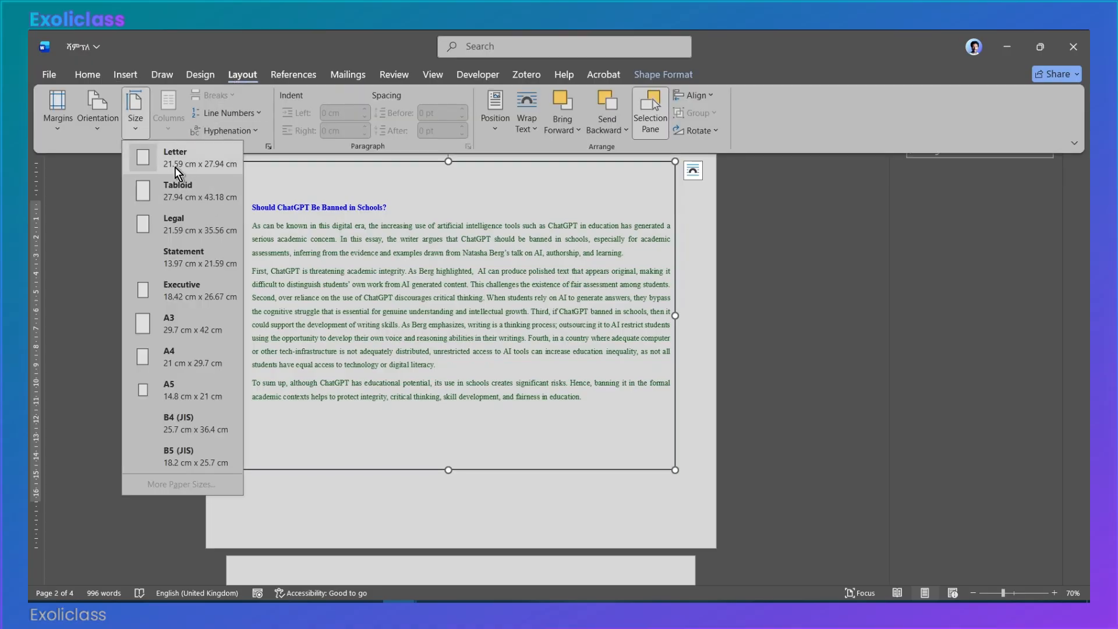
pyautogui.click(220, 170)
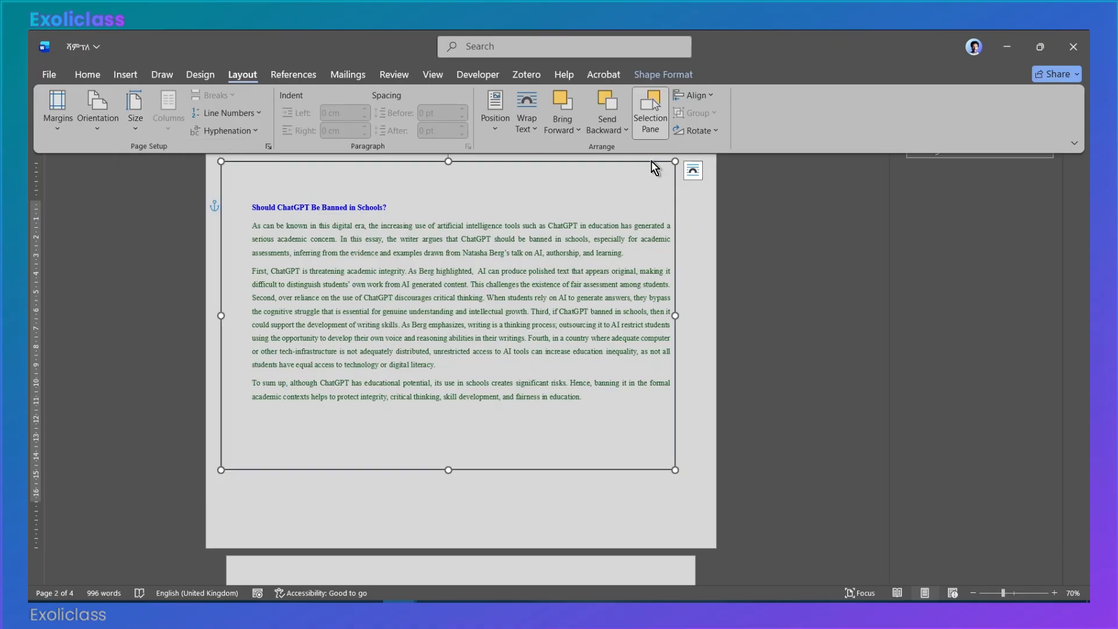
pyautogui.click(669, 74)
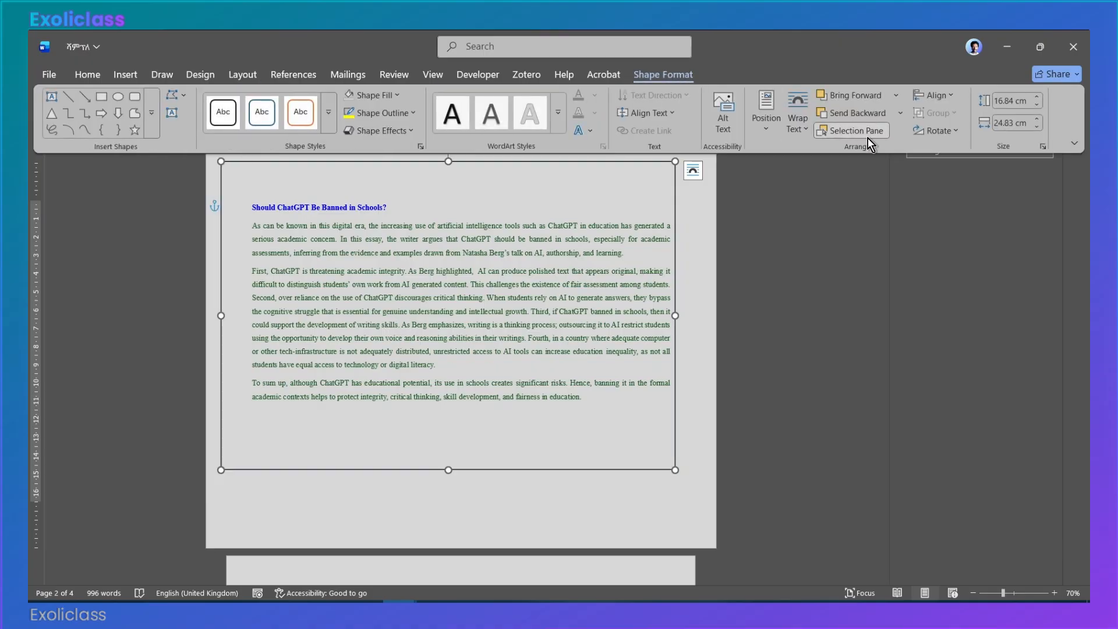
pyautogui.click(997, 101)
pyautogui.doubleClick(997, 101)
pyautogui.press('BackSpace')
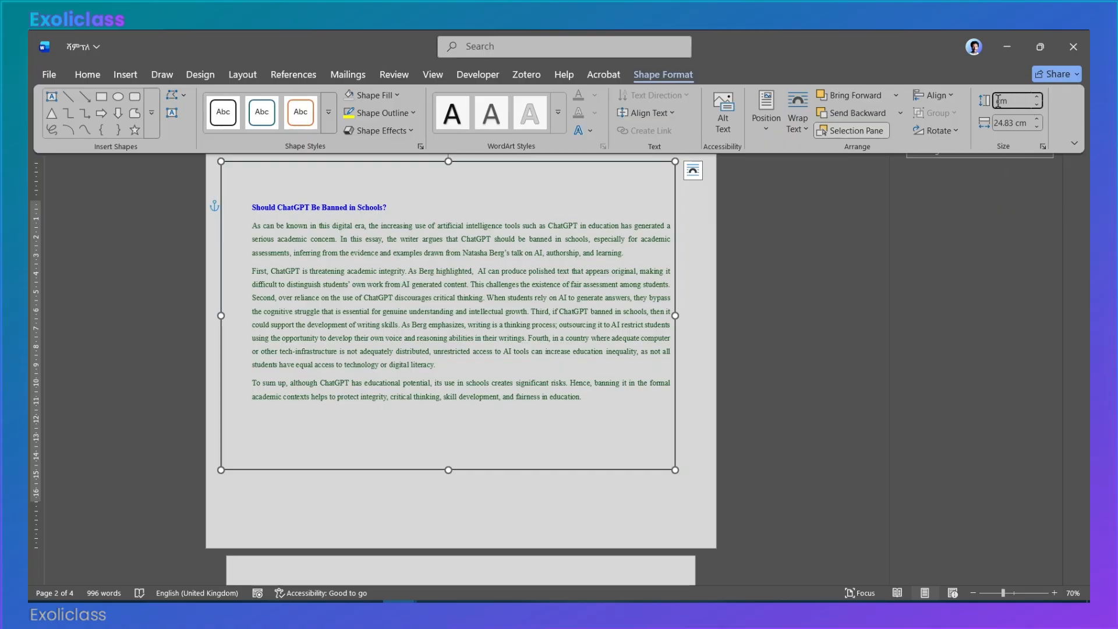
pyautogui.write('21.59')
pyautogui.press('Return')
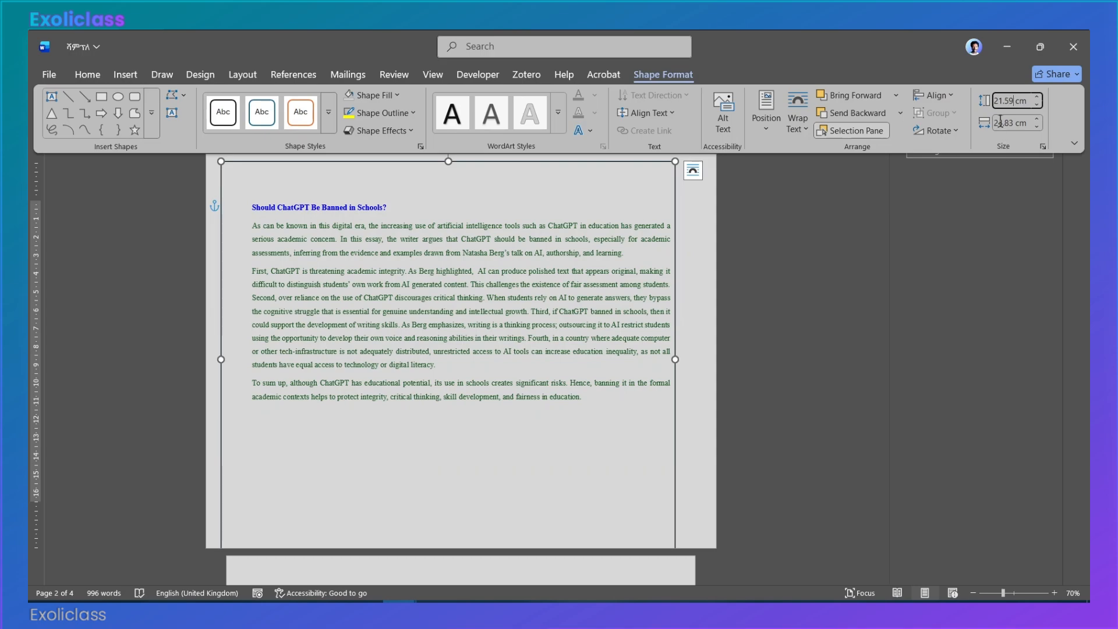
# - Recheck the Letter paper dimensions and set the rectangle's width to 27.94 cm
pyautogui.click(1000, 123)
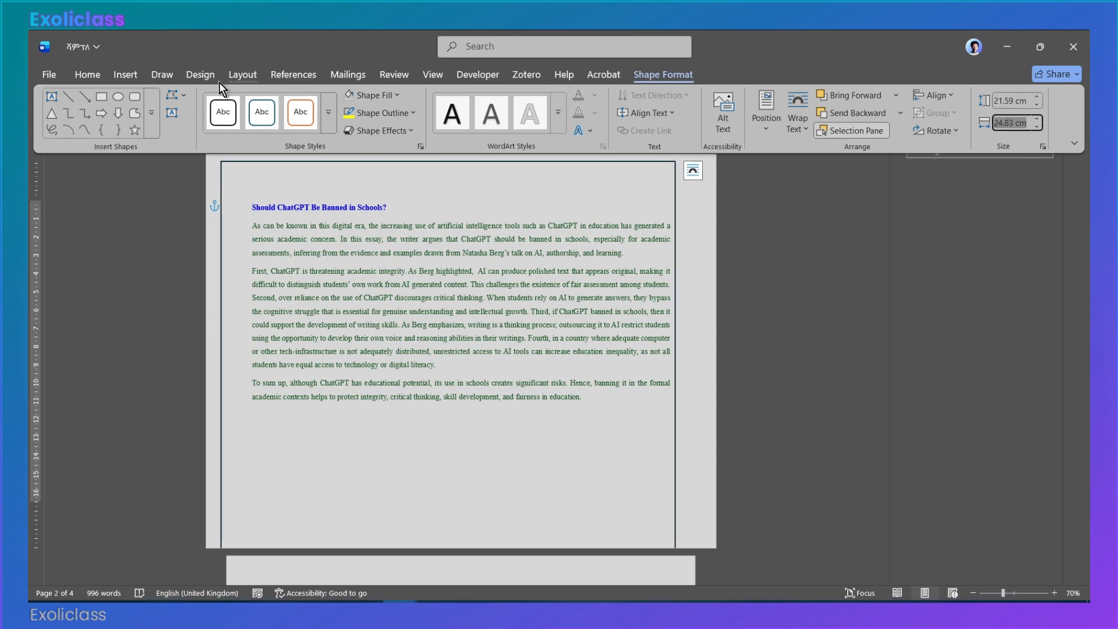
pyautogui.click(237, 75)
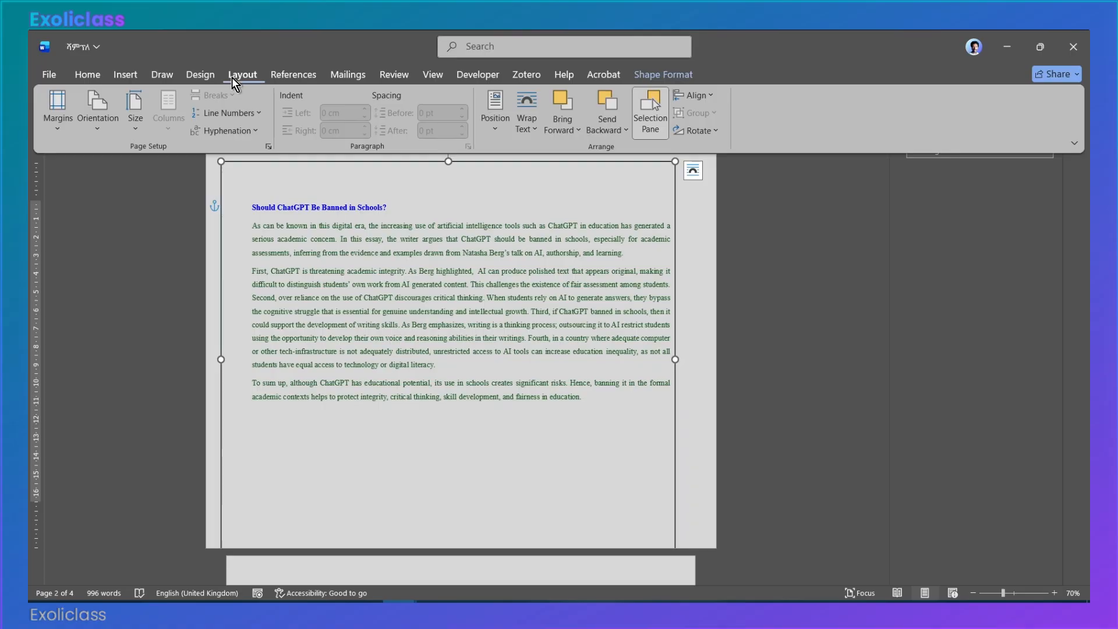
pyautogui.click(142, 129)
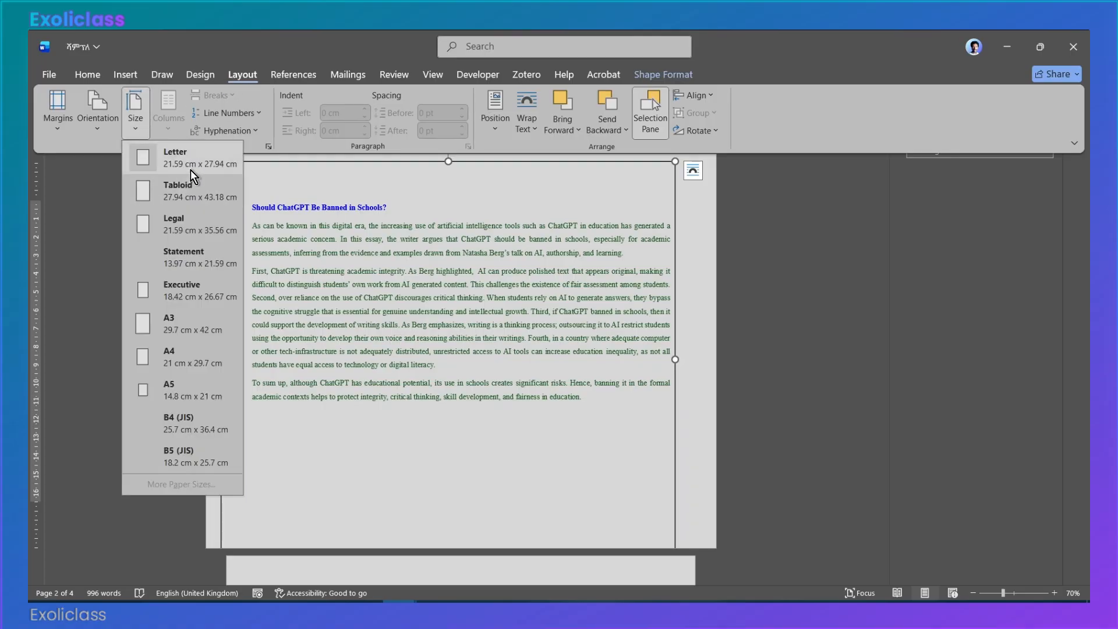
pyautogui.click(512, 256)
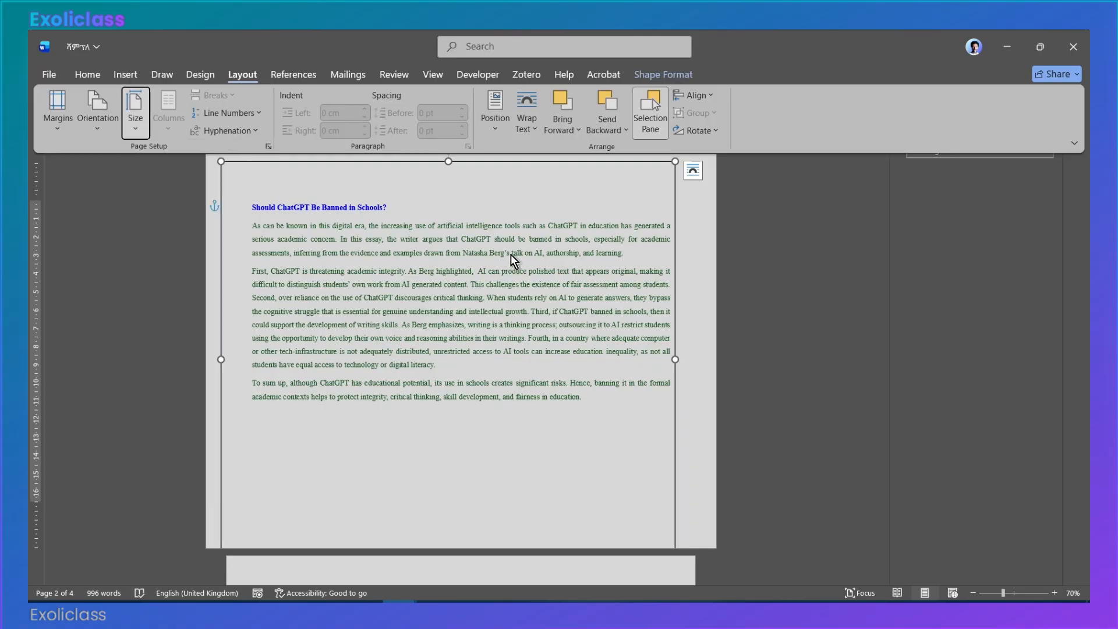
pyautogui.click(693, 78)
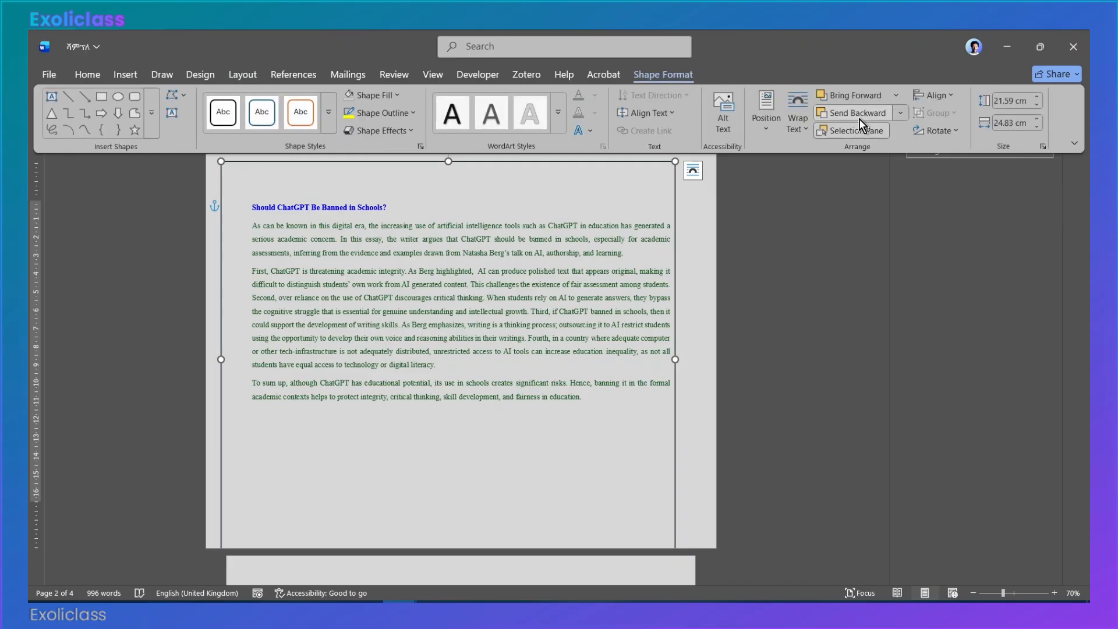
pyautogui.click(1001, 123)
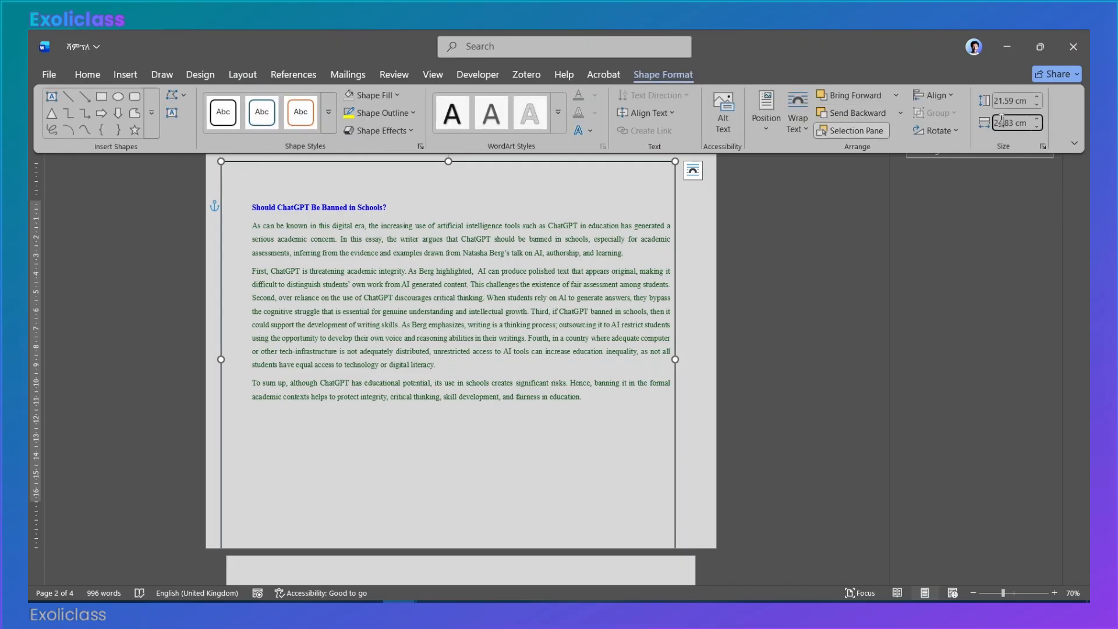
pyautogui.doubleClick(1001, 121)
pyautogui.write('27.94')
pyautogui.press('Return')
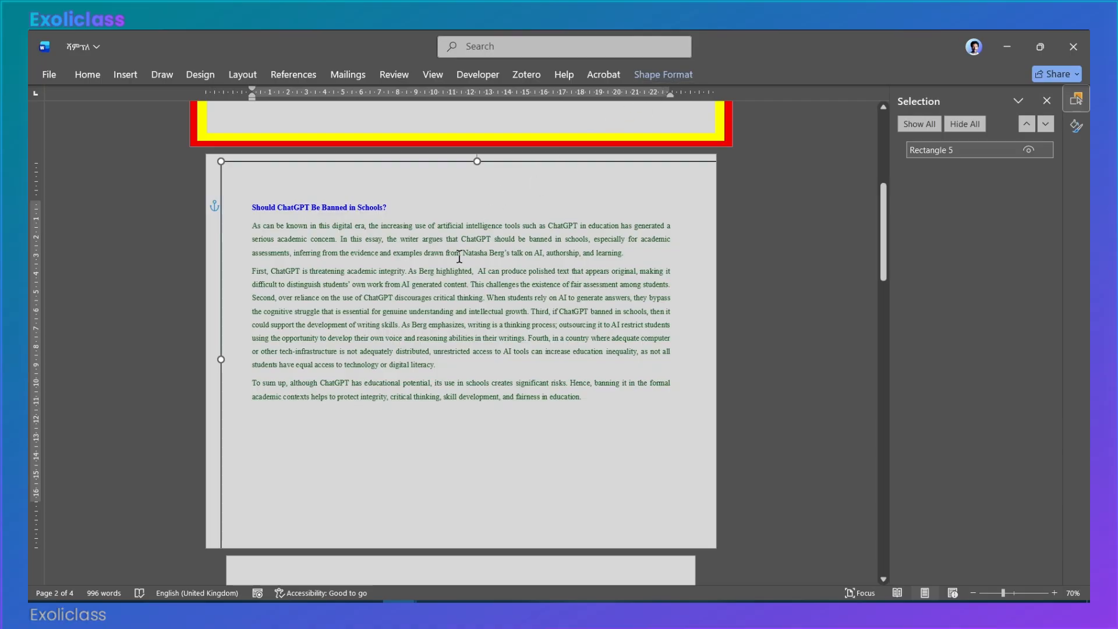
# - Move the rectangle onto the edges of page 2, align it to center and middle, and deselect it
pyautogui.moveTo(486, 162)
pyautogui.mouseDown()
pyautogui.moveTo(595, 186)
pyautogui.moveTo(461, 177)
pyautogui.moveTo(489, 153)
pyautogui.moveTo(469, 166)
pyautogui.moveTo(501, 170)
pyautogui.moveTo(489, 157)
pyautogui.mouseUp()
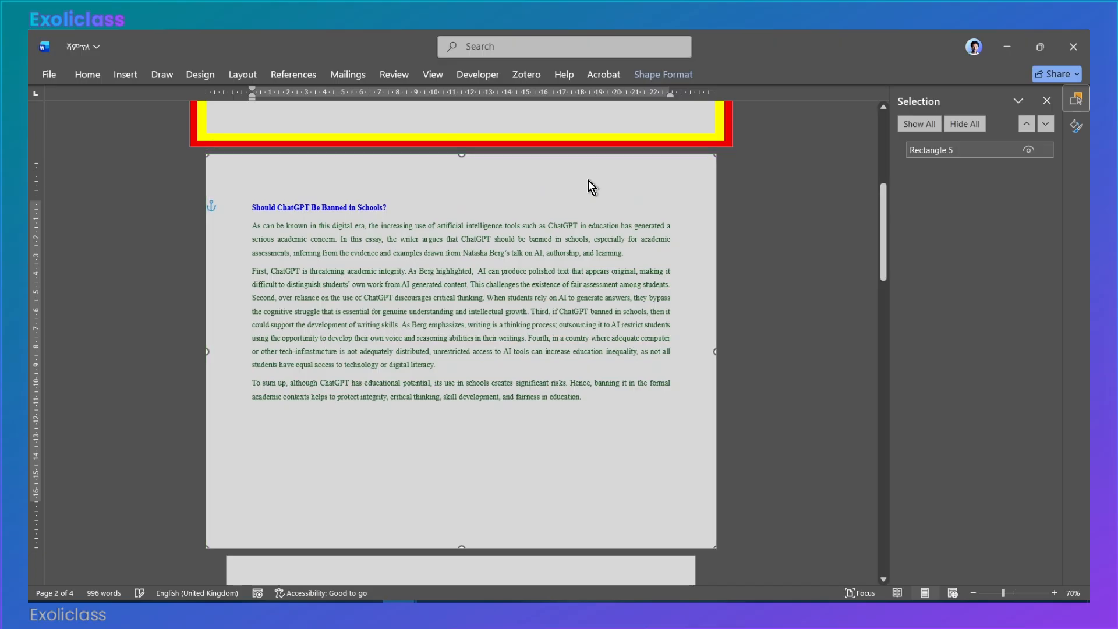
pyautogui.click(648, 75)
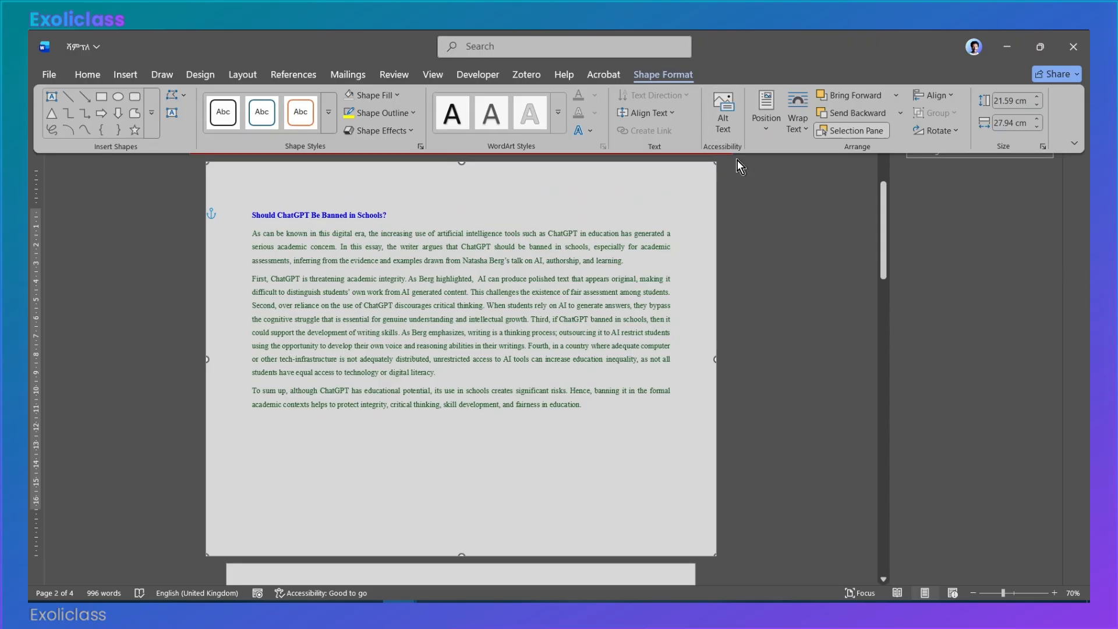
pyautogui.click(934, 96)
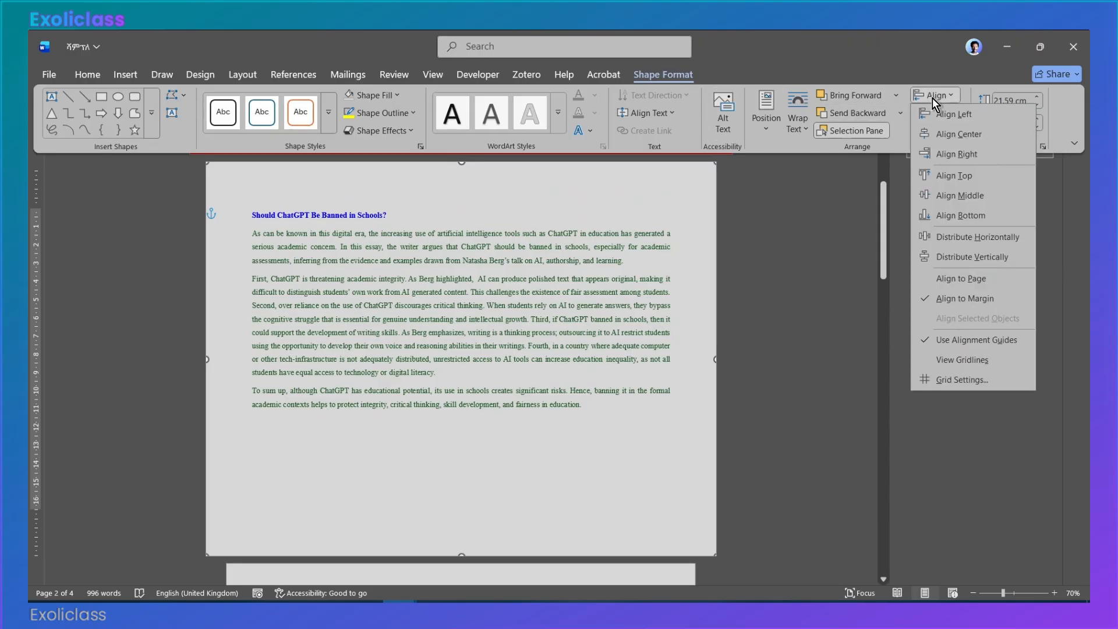
pyautogui.click(970, 138)
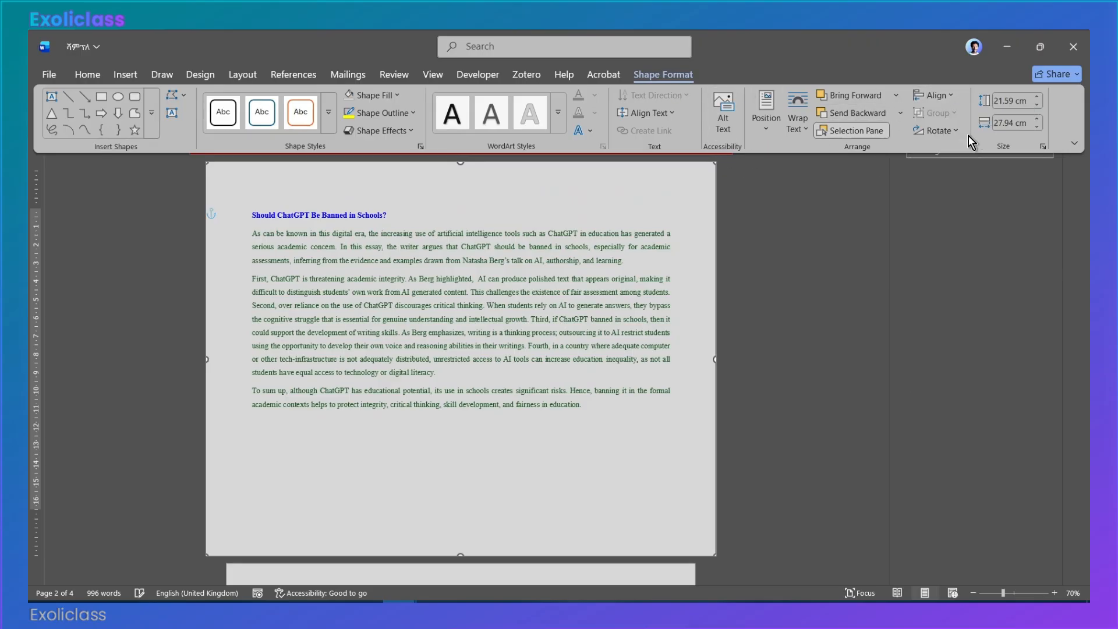
pyautogui.click(931, 95)
pyautogui.click(965, 197)
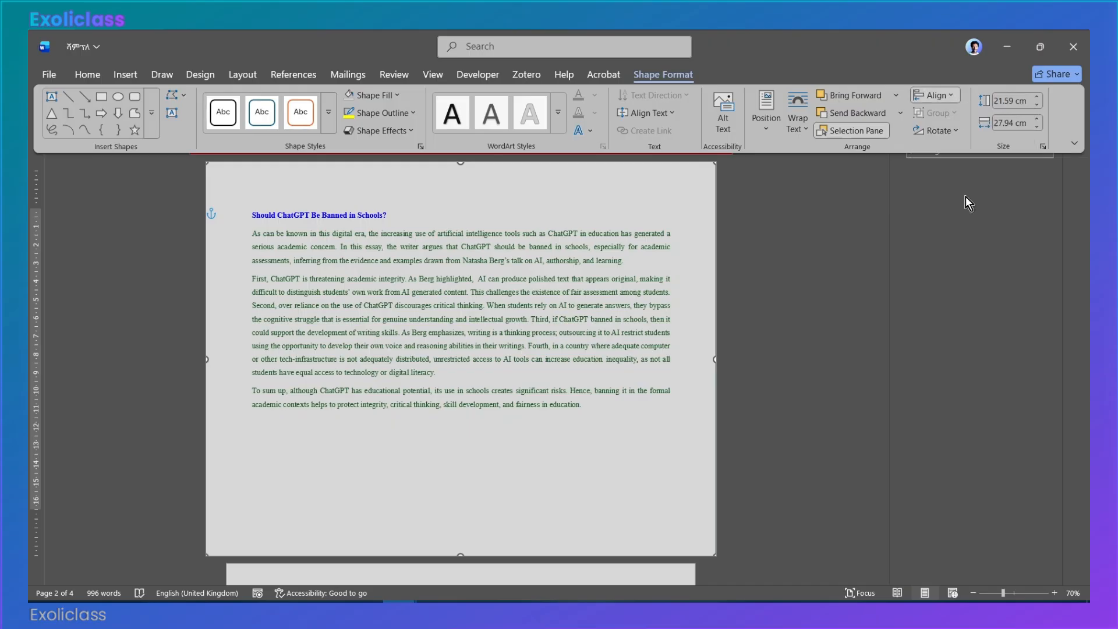
pyautogui.click(647, 330)
pyautogui.click(647, 332)
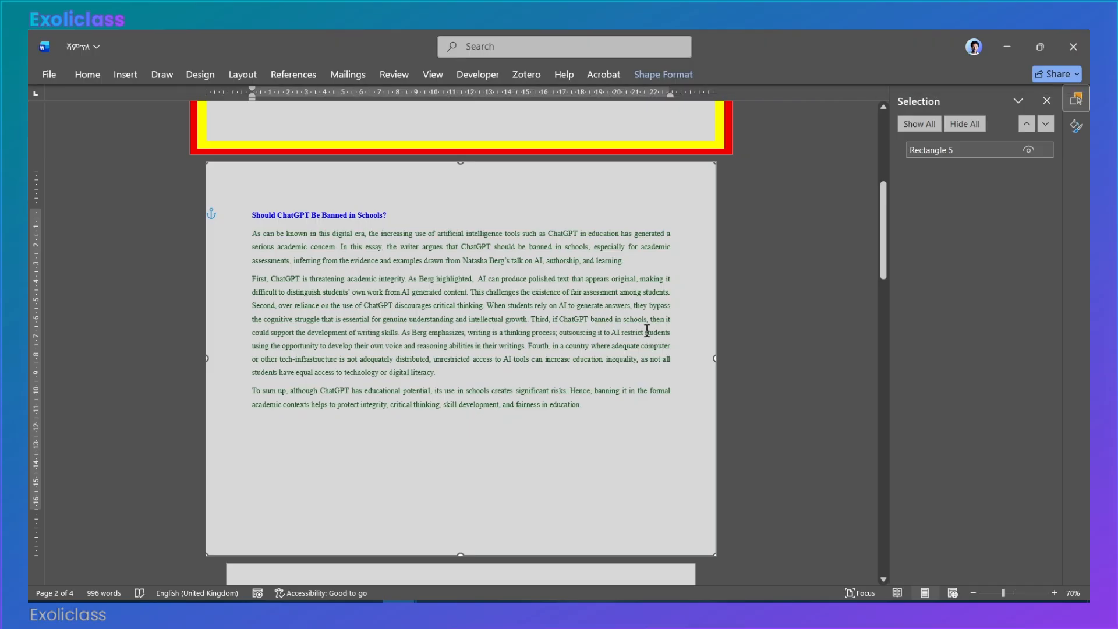
pyautogui.click(716, 313)
pyautogui.press('Escape')
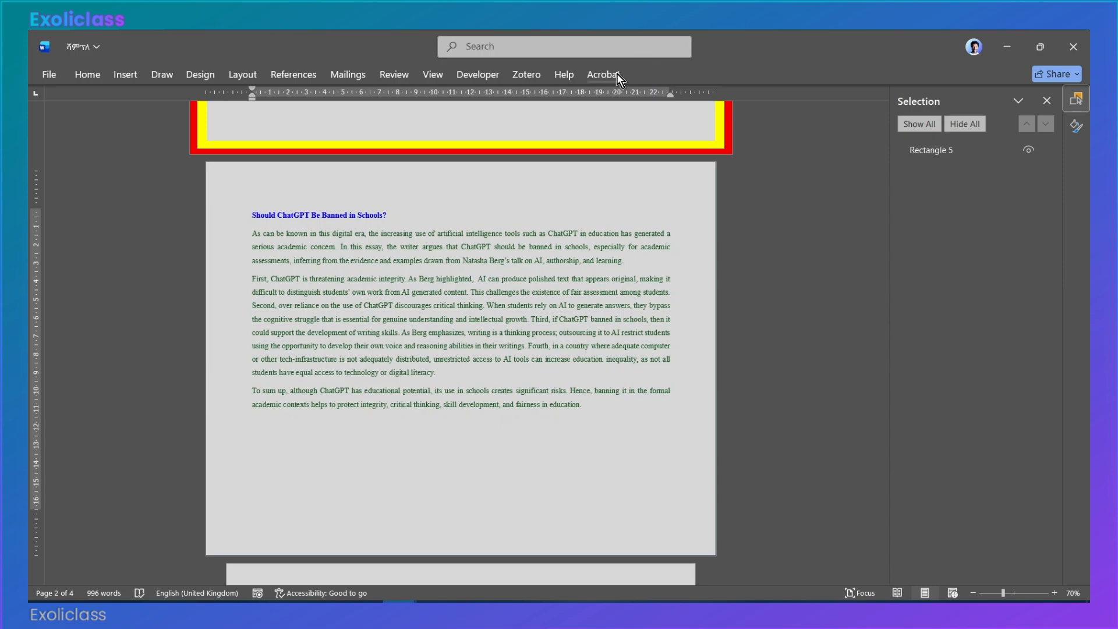
# - Hide the Selection pane listing the objects on the page
pyautogui.click(92, 73)
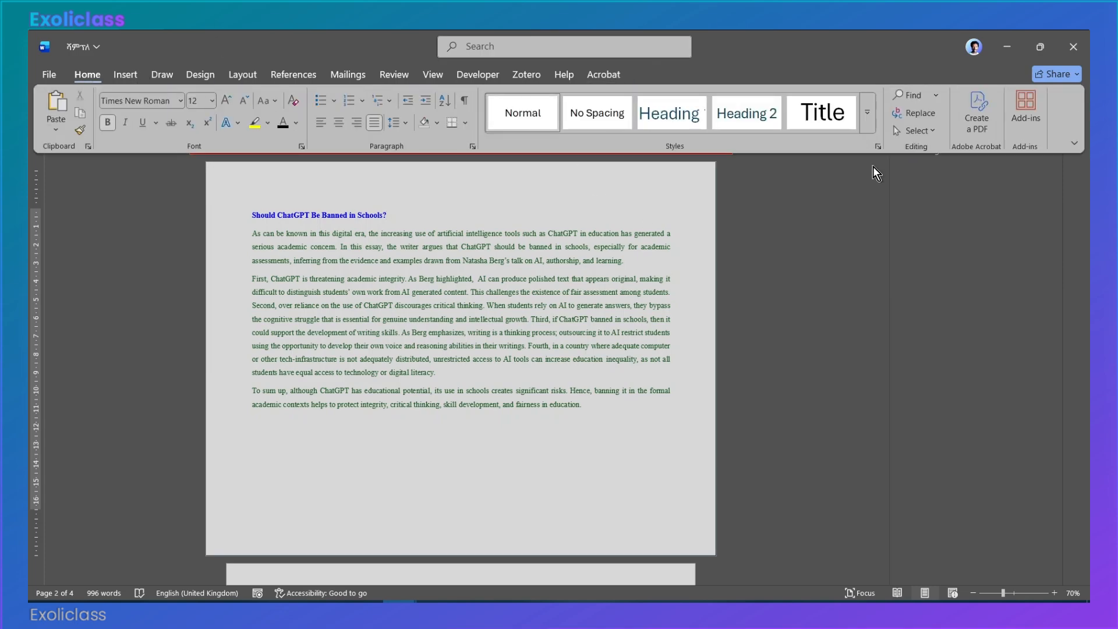
pyautogui.click(936, 130)
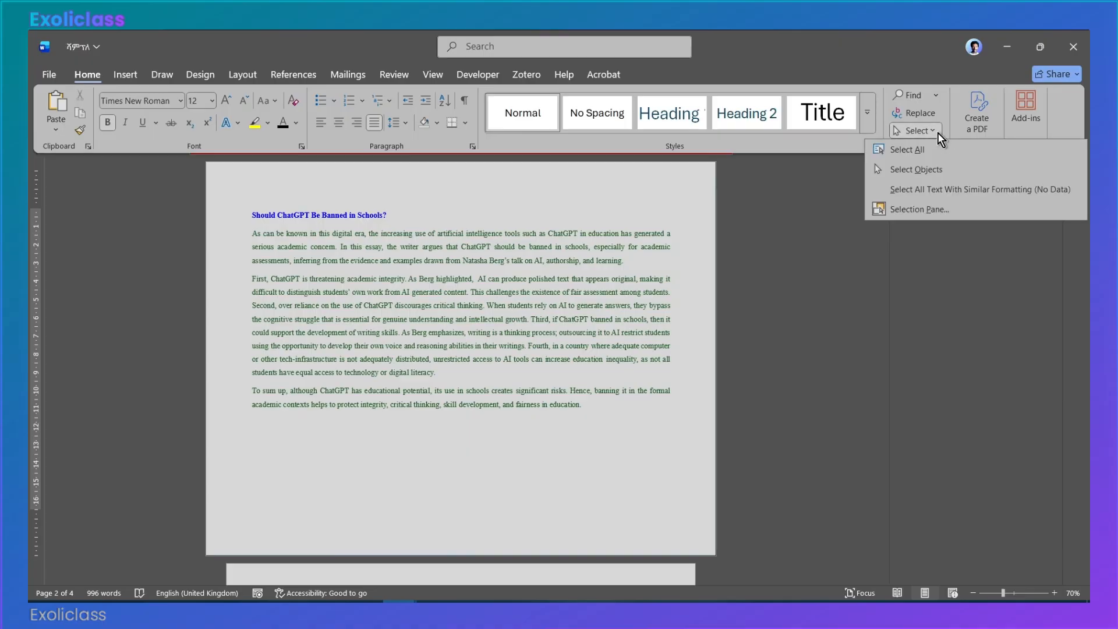
pyautogui.click(915, 212)
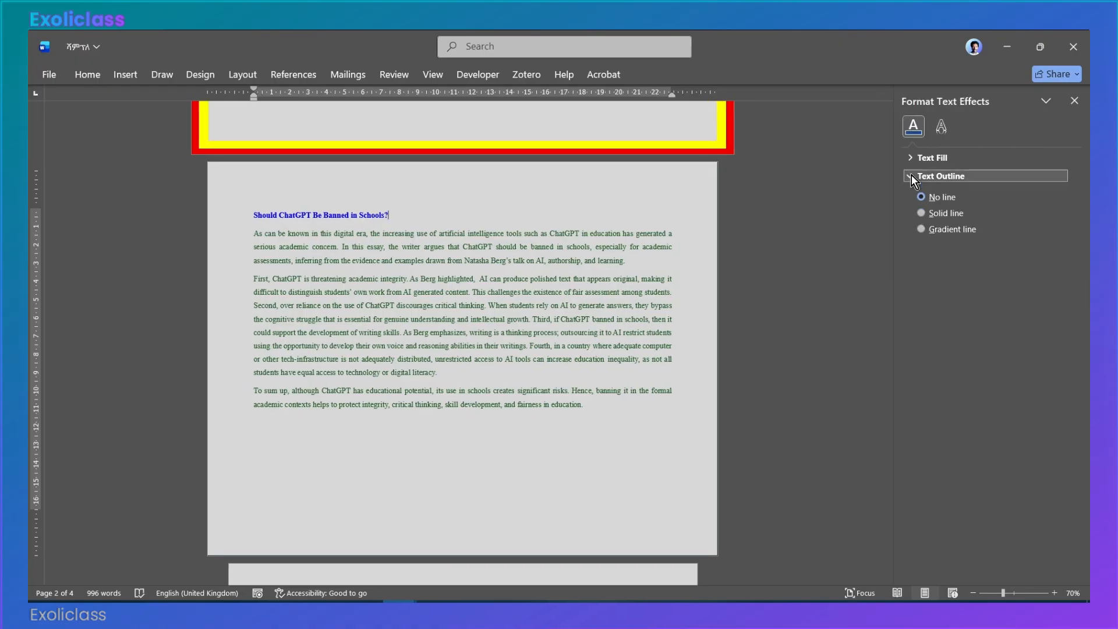
# - Select the rectangle by its border on page 2 and close the formatting pane
pyautogui.click(1043, 105)
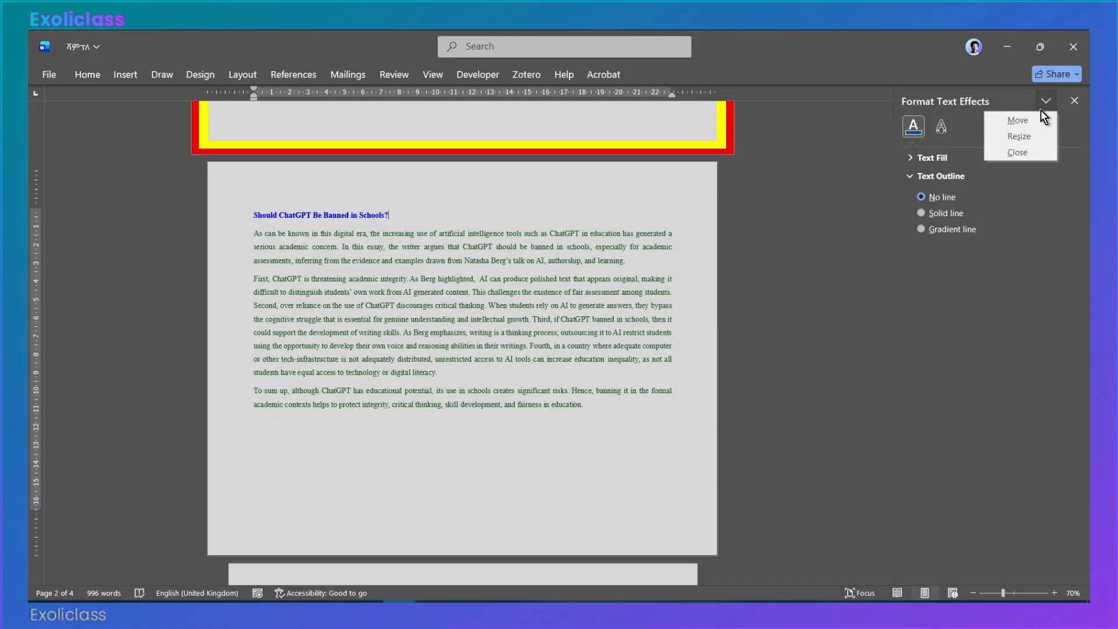
pyautogui.click(658, 284)
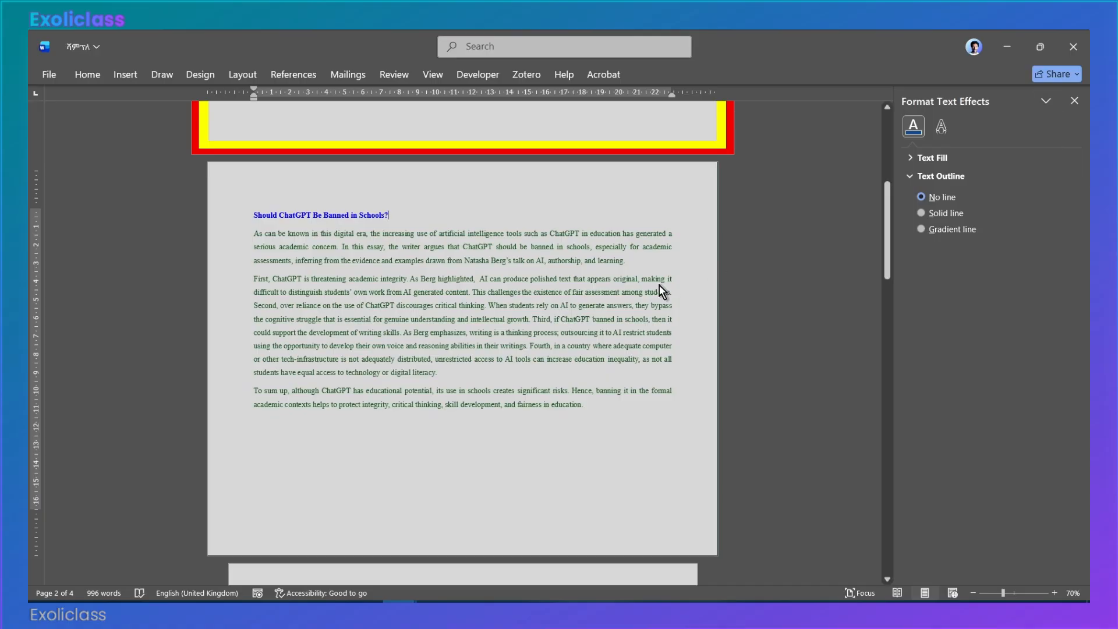
pyautogui.click(716, 273)
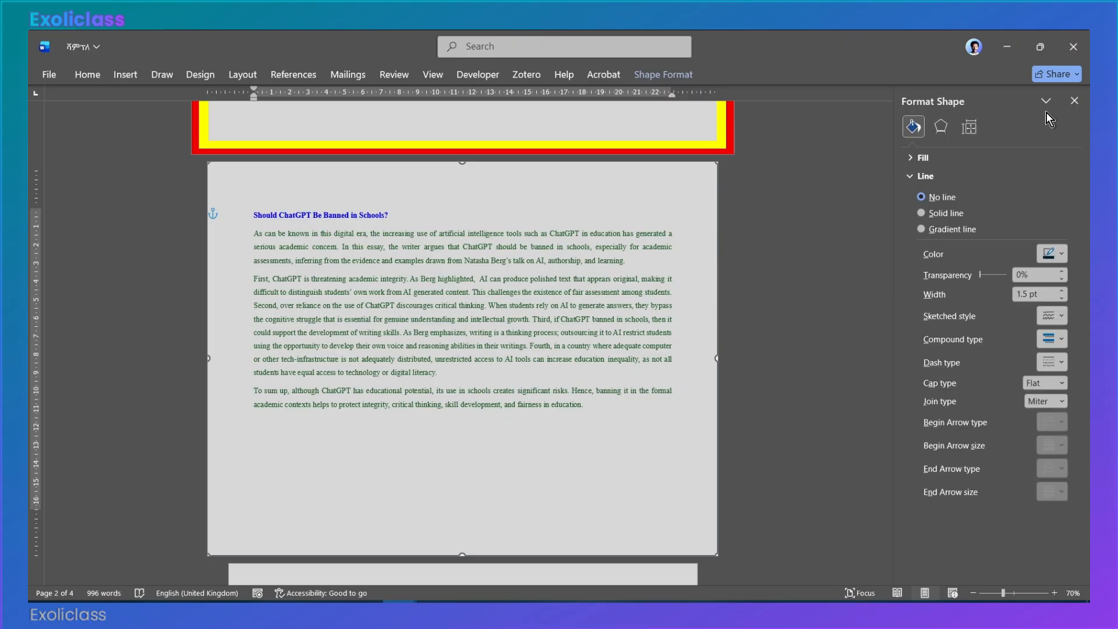
pyautogui.click(1074, 100)
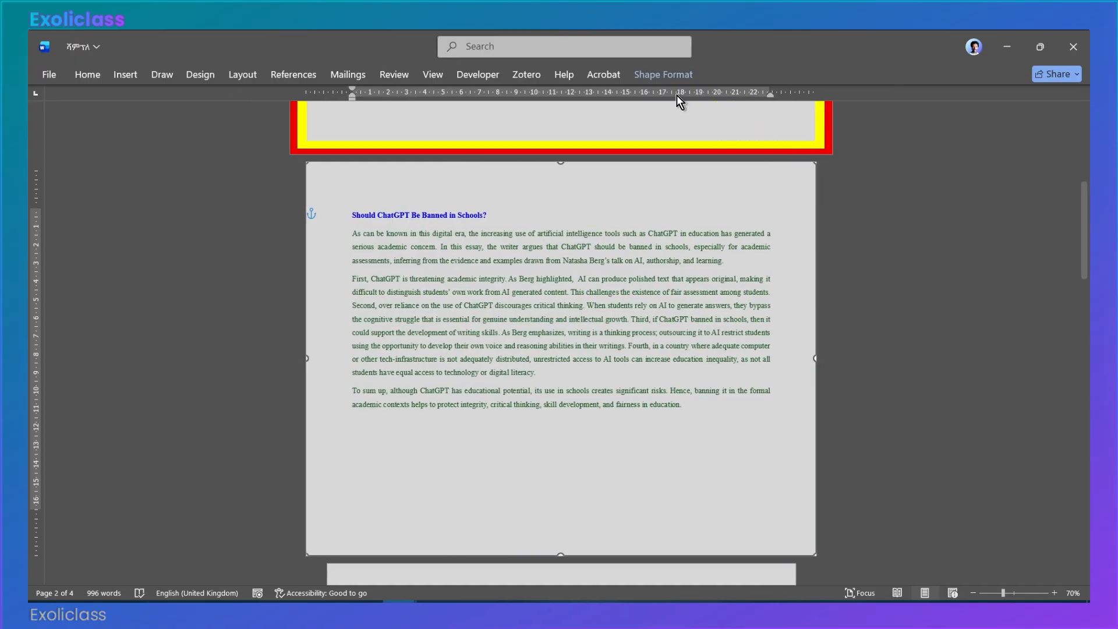
# - Set the outline weight of the selected page 2 rectangle to 6 pt
pyautogui.click(664, 74)
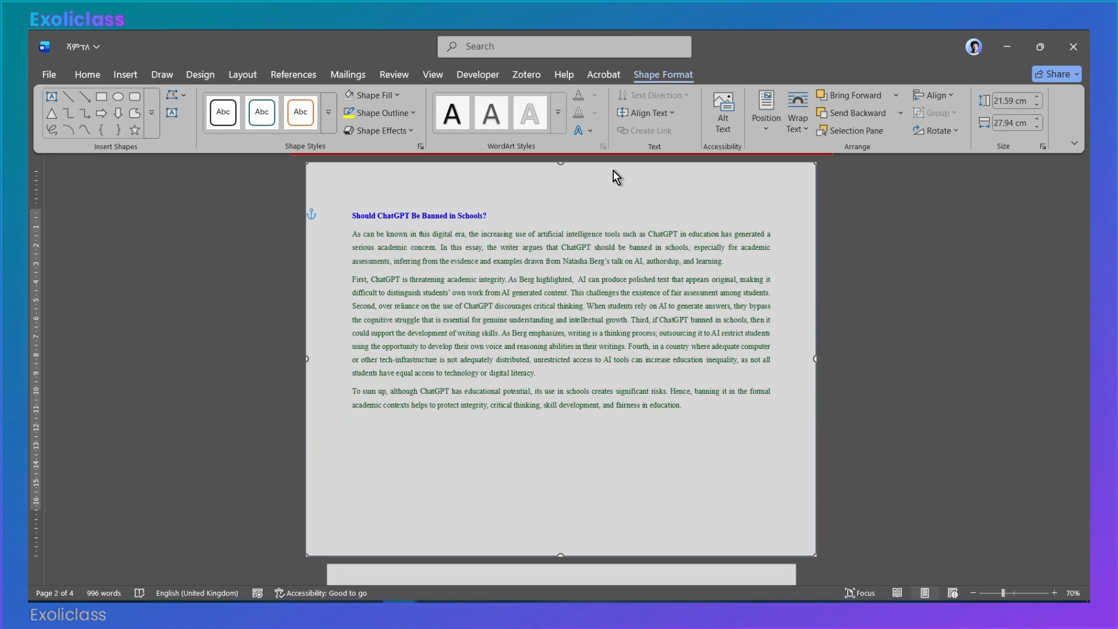
pyautogui.click(413, 113)
pyautogui.moveTo(456, 431)
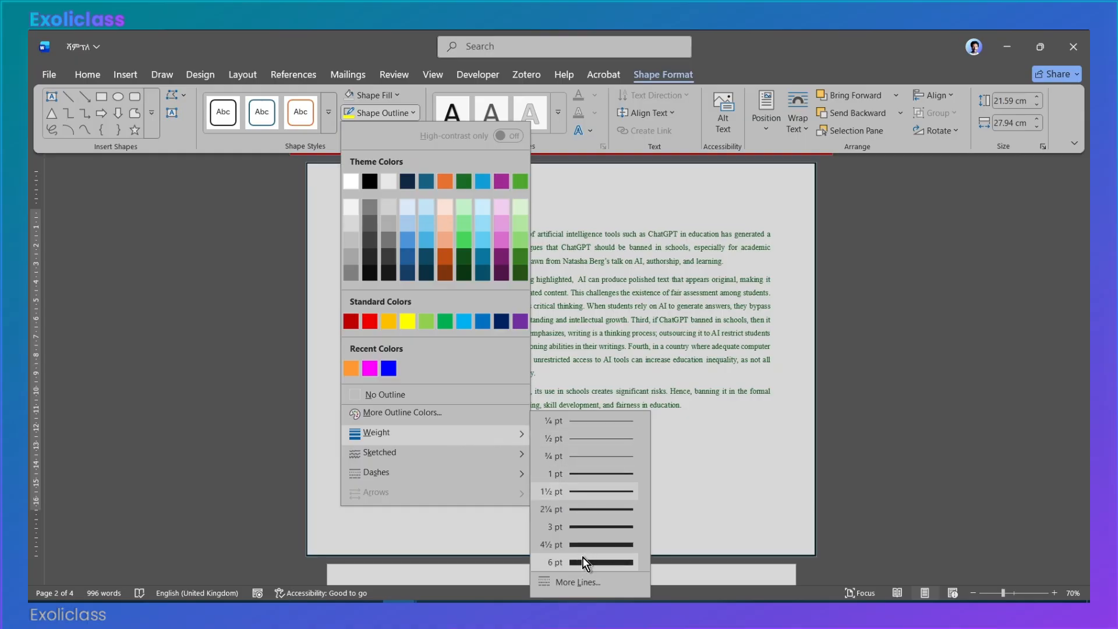
pyautogui.click(582, 556)
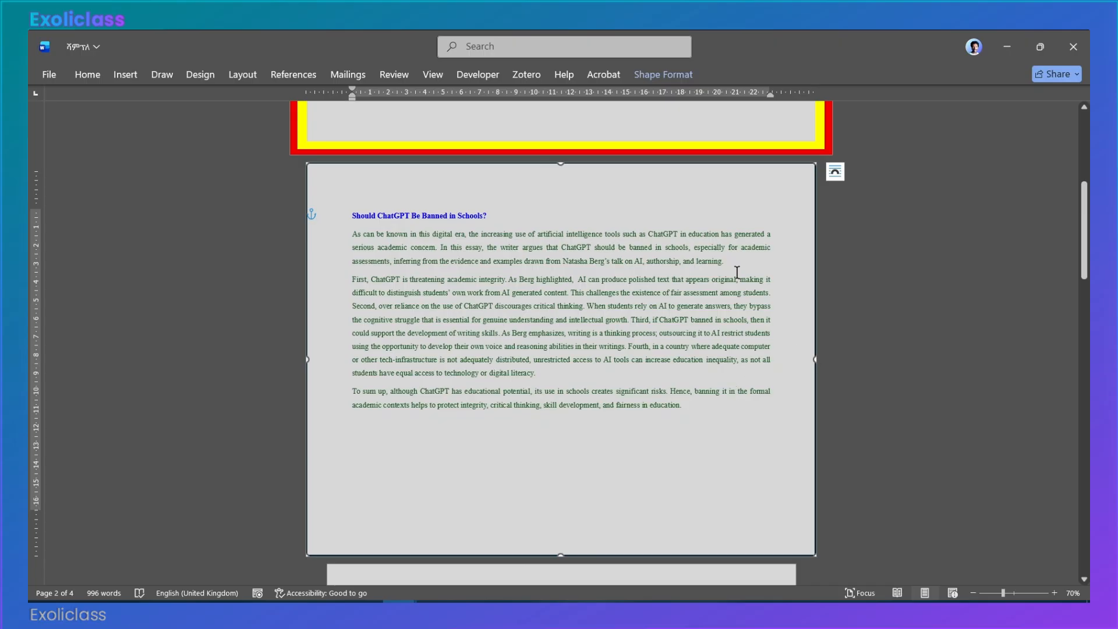
# - Lock the aspect ratio of the page 2 rectangle in its size settings
pyautogui.click(678, 82)
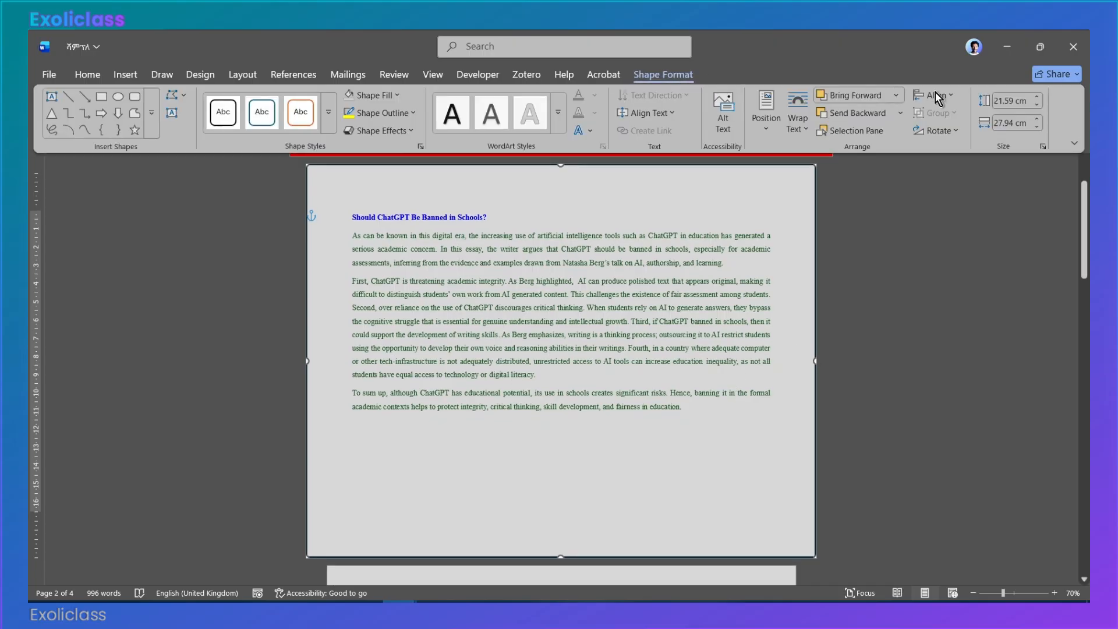
pyautogui.click(1041, 146)
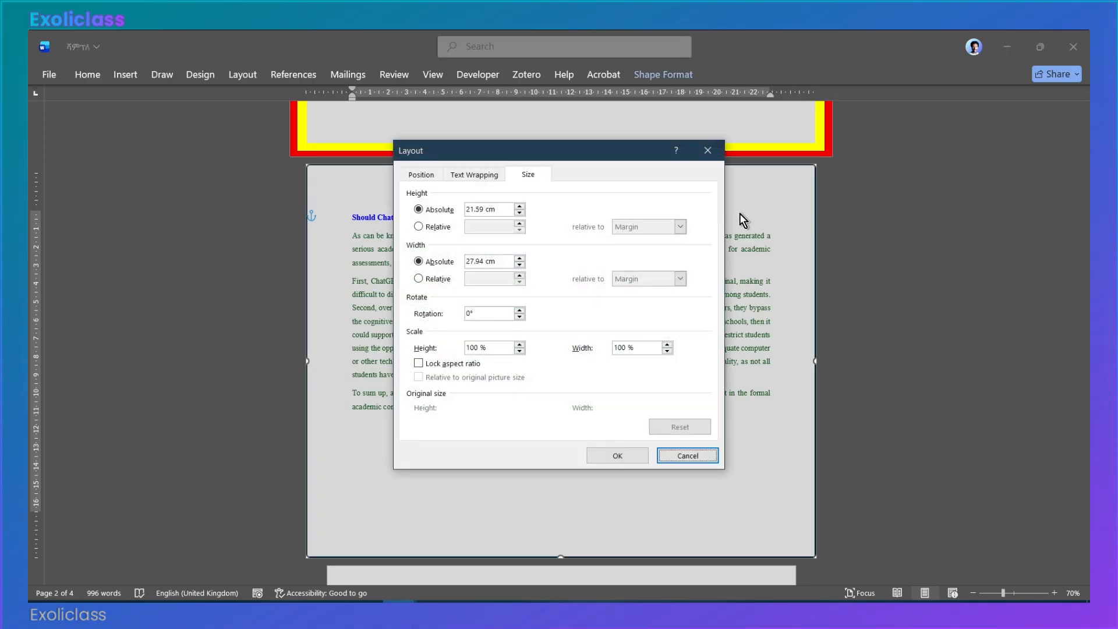
pyautogui.click(429, 364)
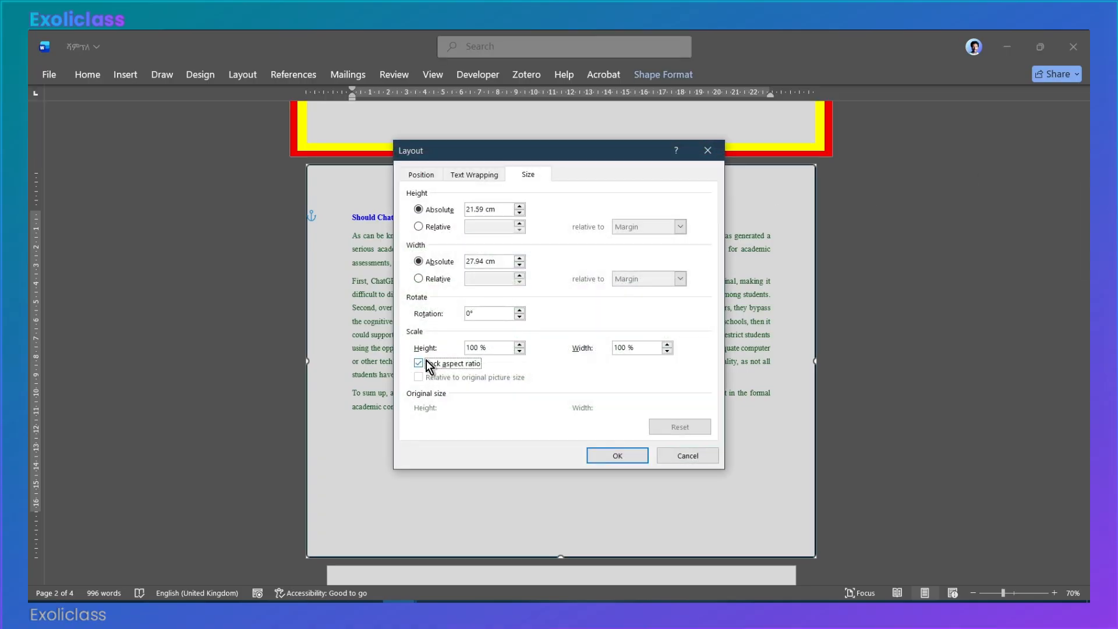
pyautogui.click(620, 457)
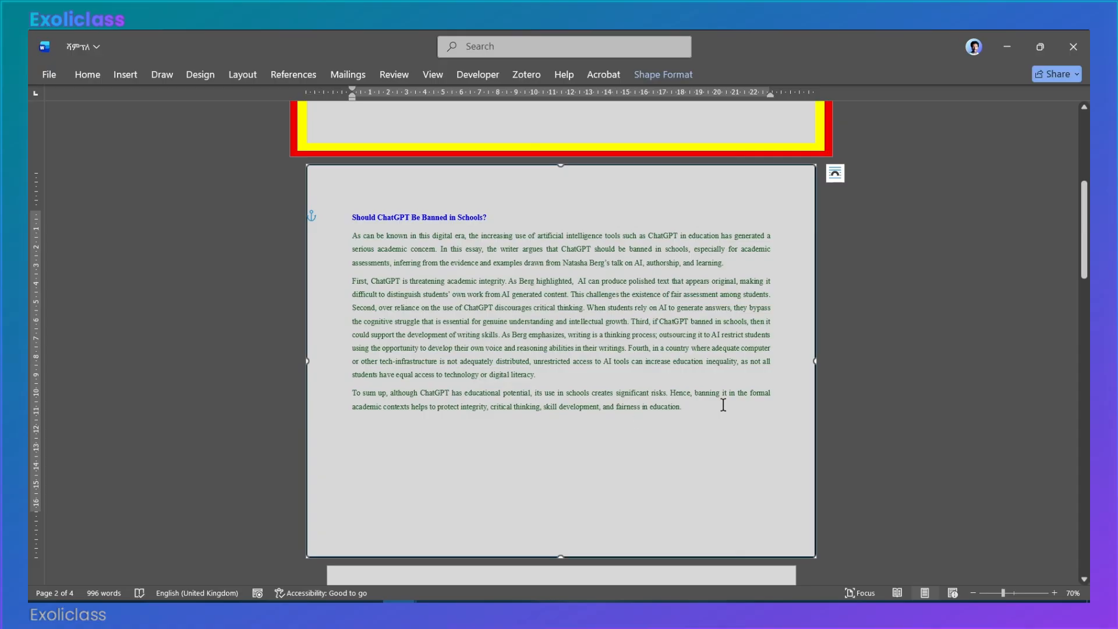
# - Reduce the rectangle proportionally to a width of 27.8 cm and deselect it
pyautogui.click(689, 75)
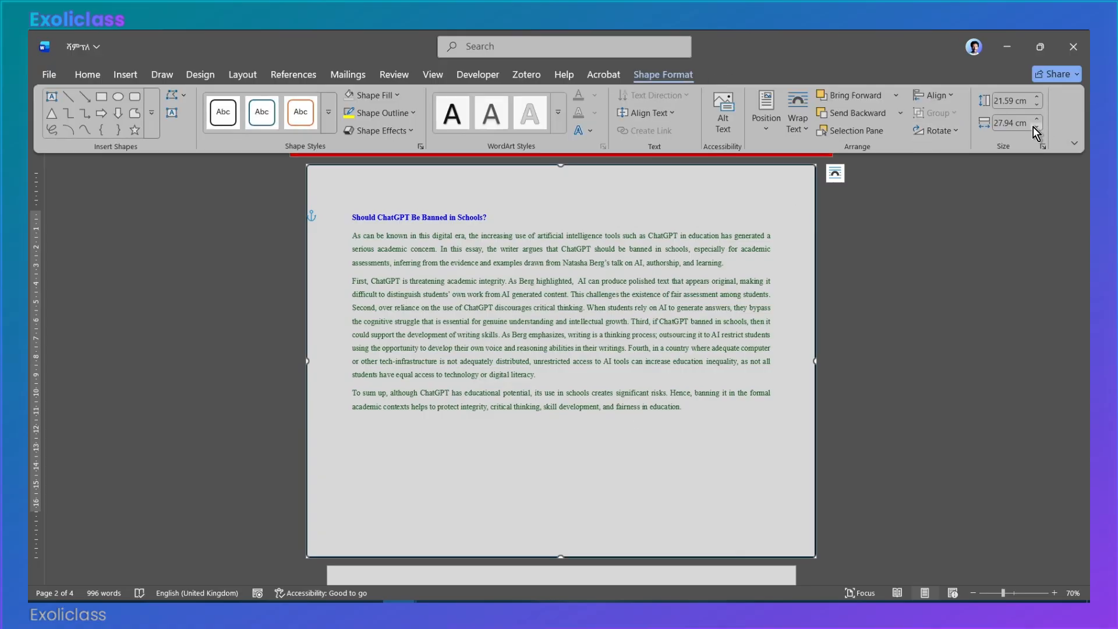
pyautogui.click(1036, 127)
pyautogui.click(1036, 127)
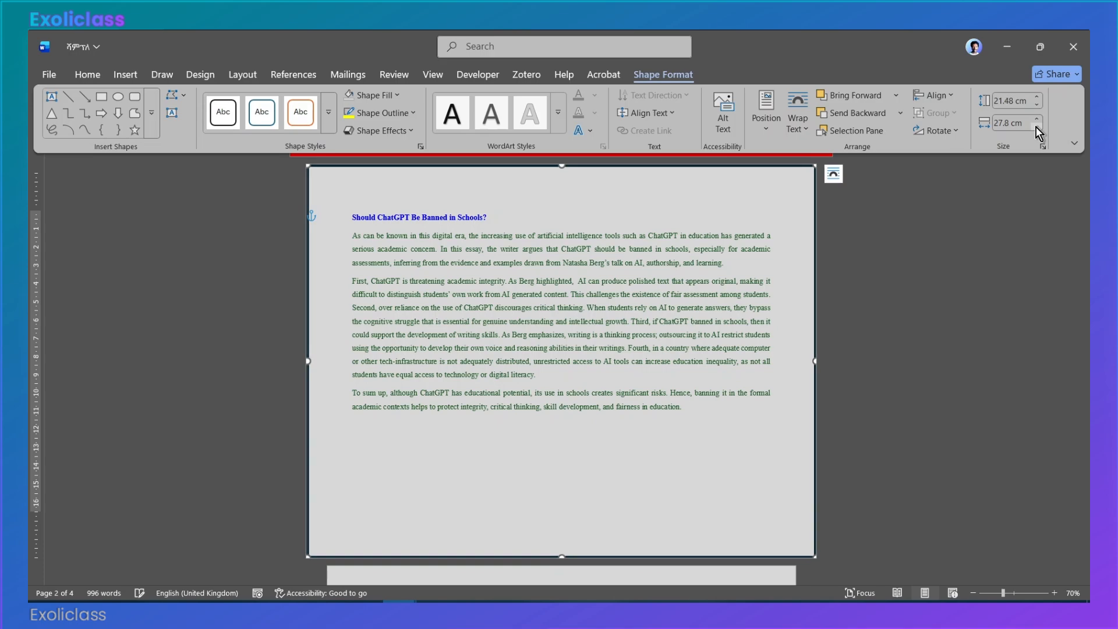
pyautogui.click(1037, 127)
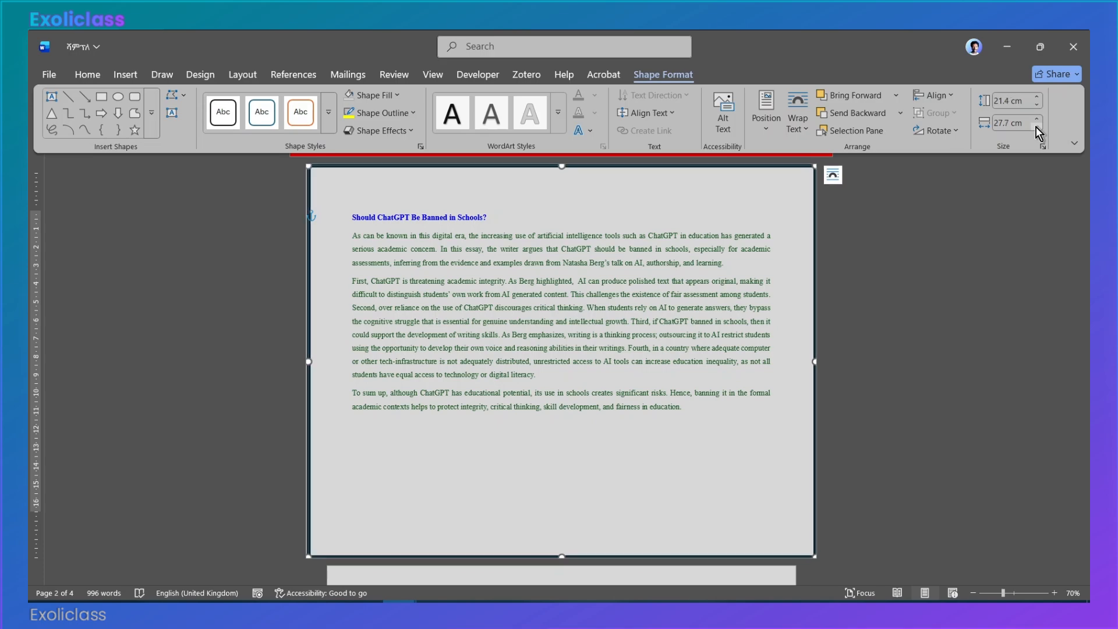
pyautogui.click(1038, 120)
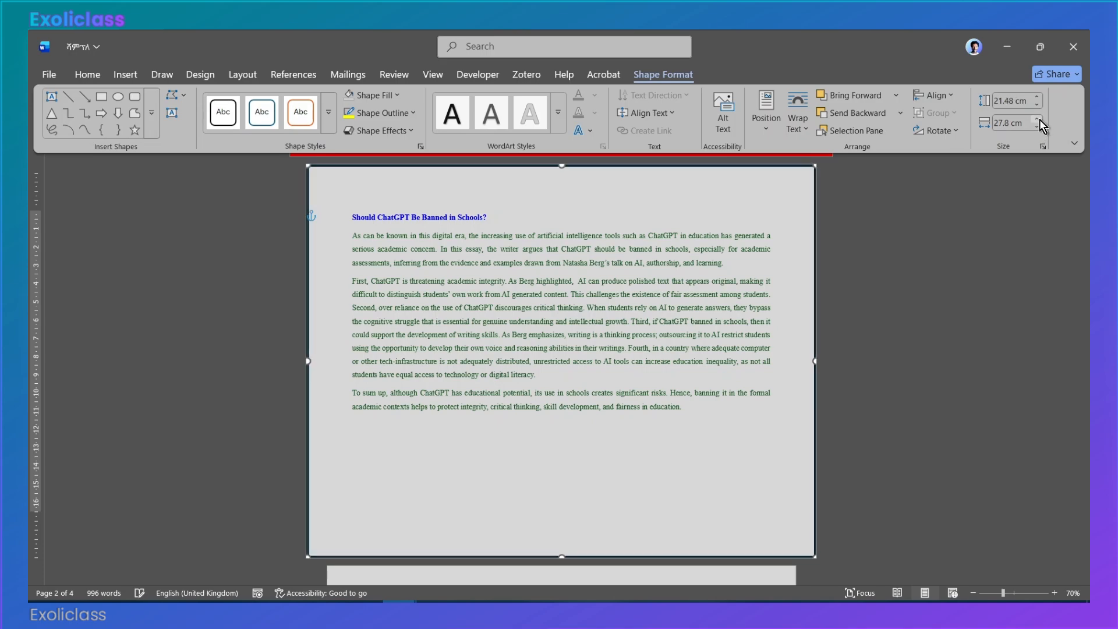
pyautogui.hotkey('ctrl', 'F1')
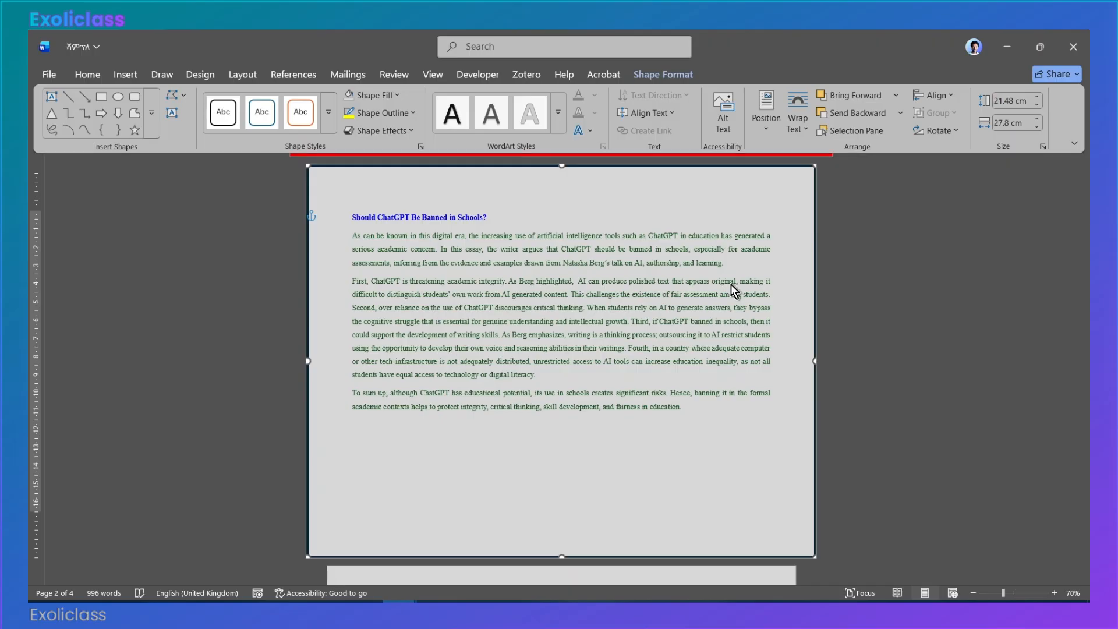
pyautogui.click(786, 296)
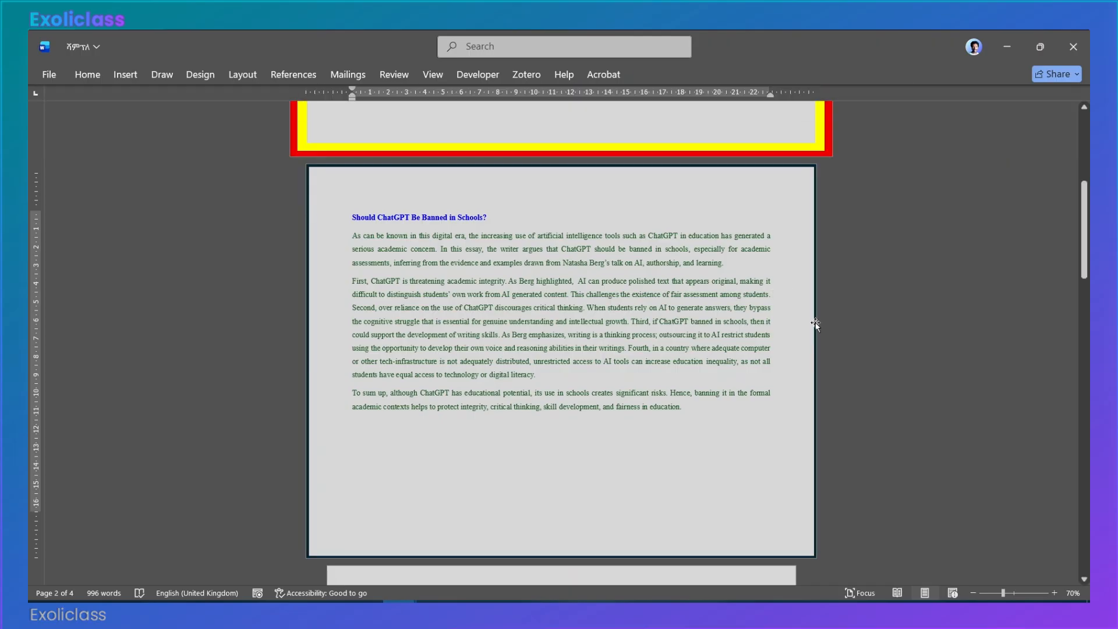
# - Select the rectangle by its border and set its outline width to 20 pt
pyautogui.click(815, 322)
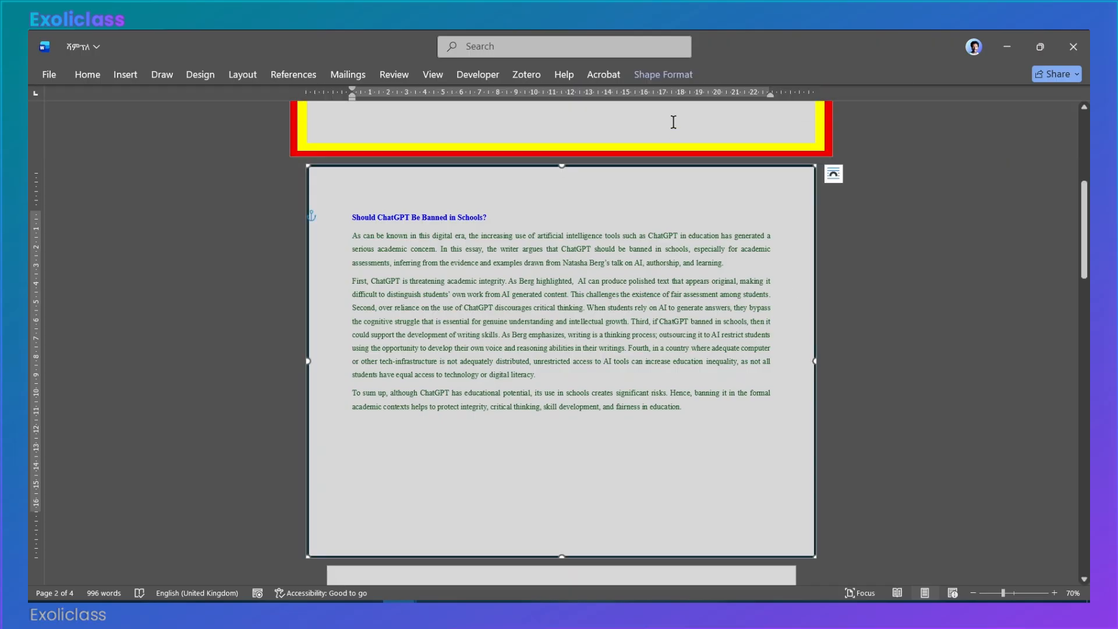
pyautogui.click(673, 75)
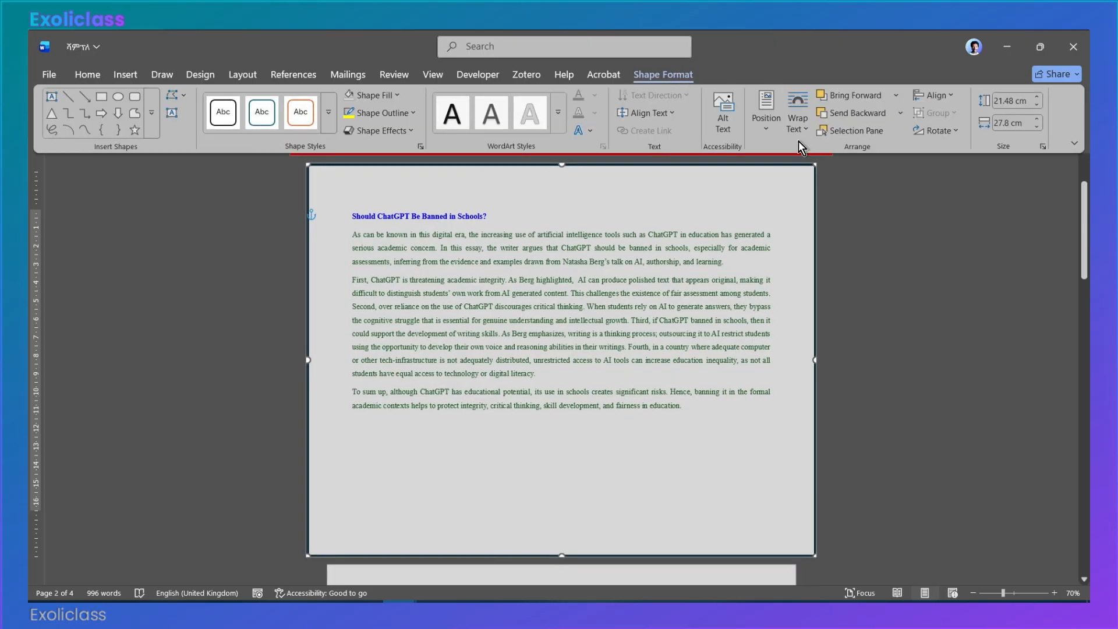
pyautogui.click(411, 113)
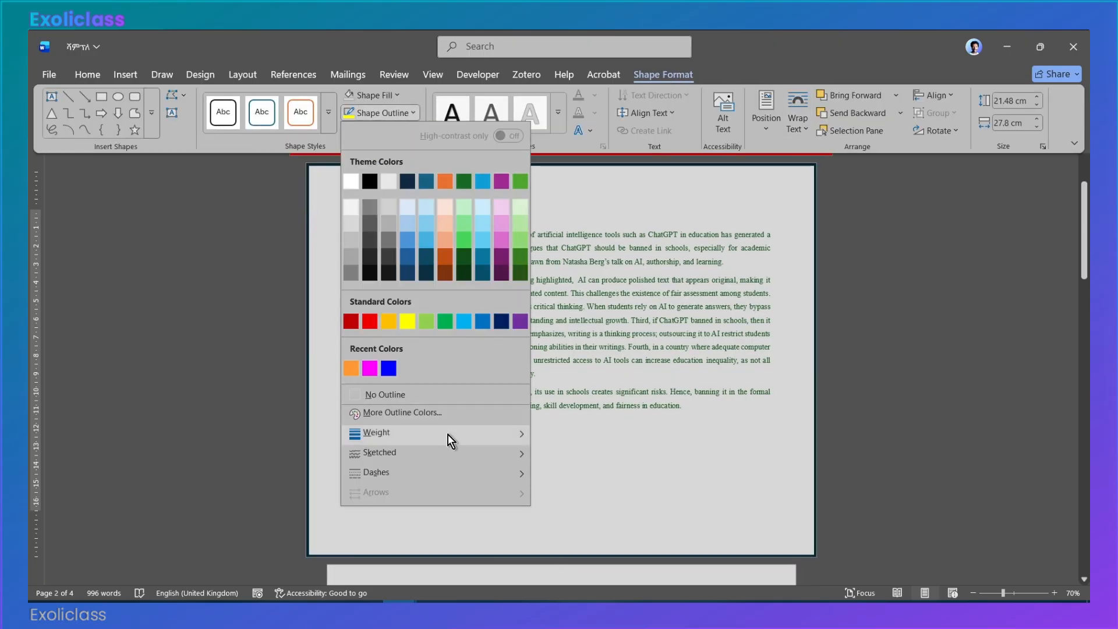
pyautogui.moveTo(449, 441)
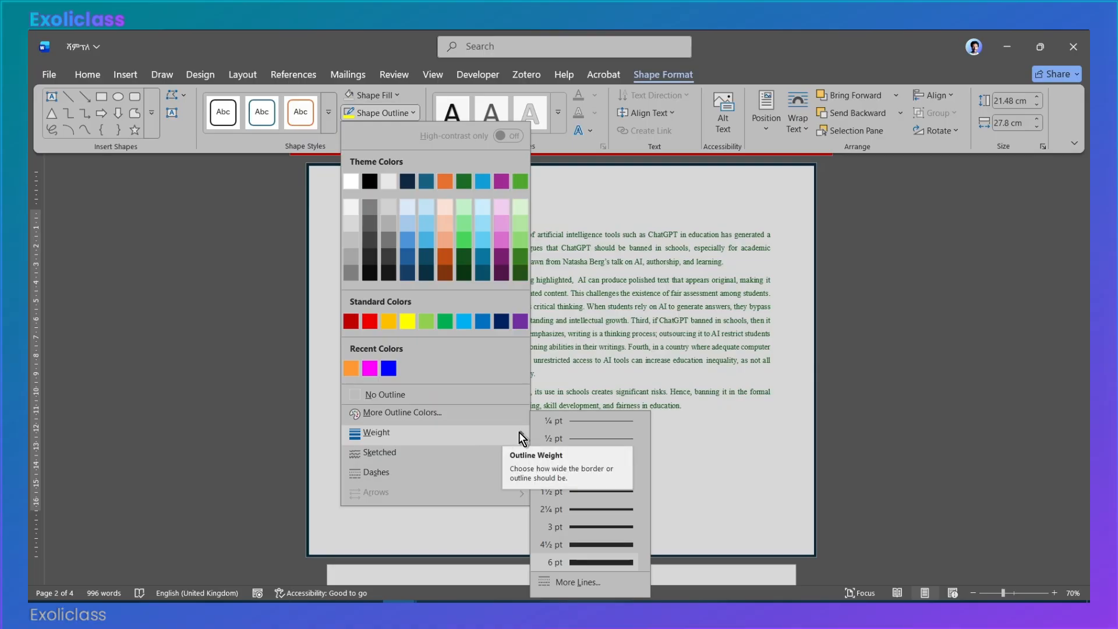
pyautogui.click(585, 577)
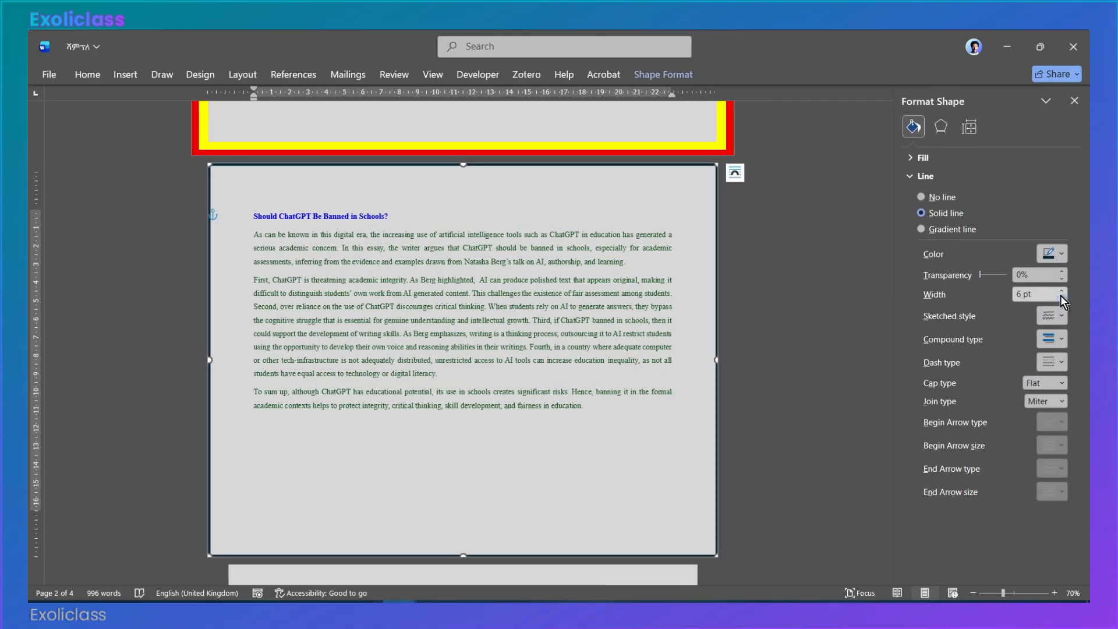
pyautogui.doubleClick(1016, 294)
pyautogui.write('20')
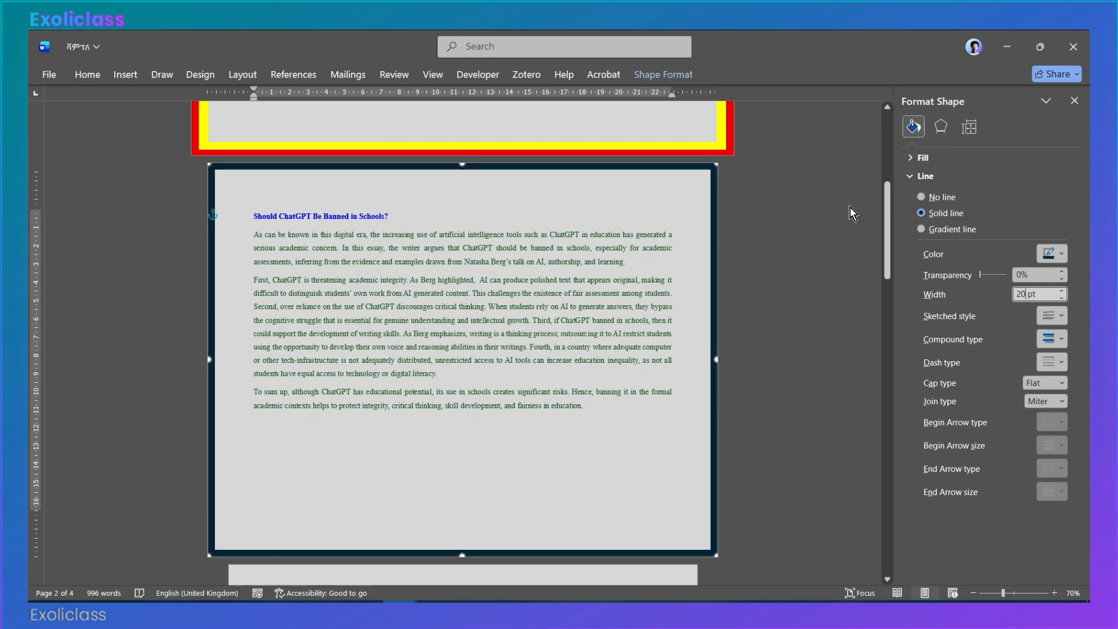
# - Change the rectangle's outline color to the standard yellow
pyautogui.click(660, 70)
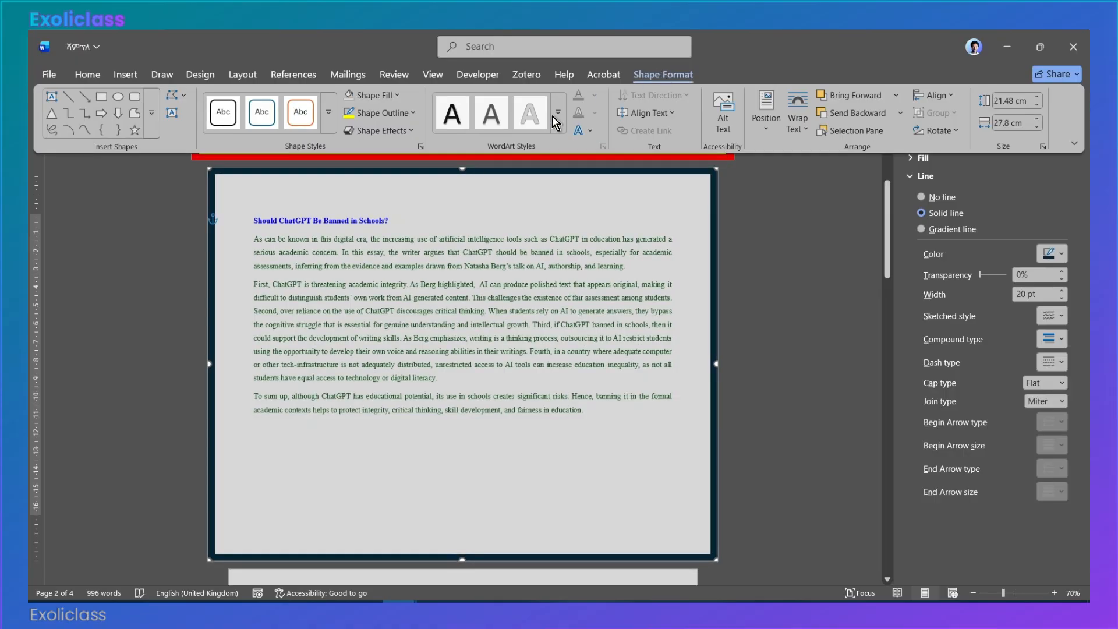
pyautogui.click(407, 113)
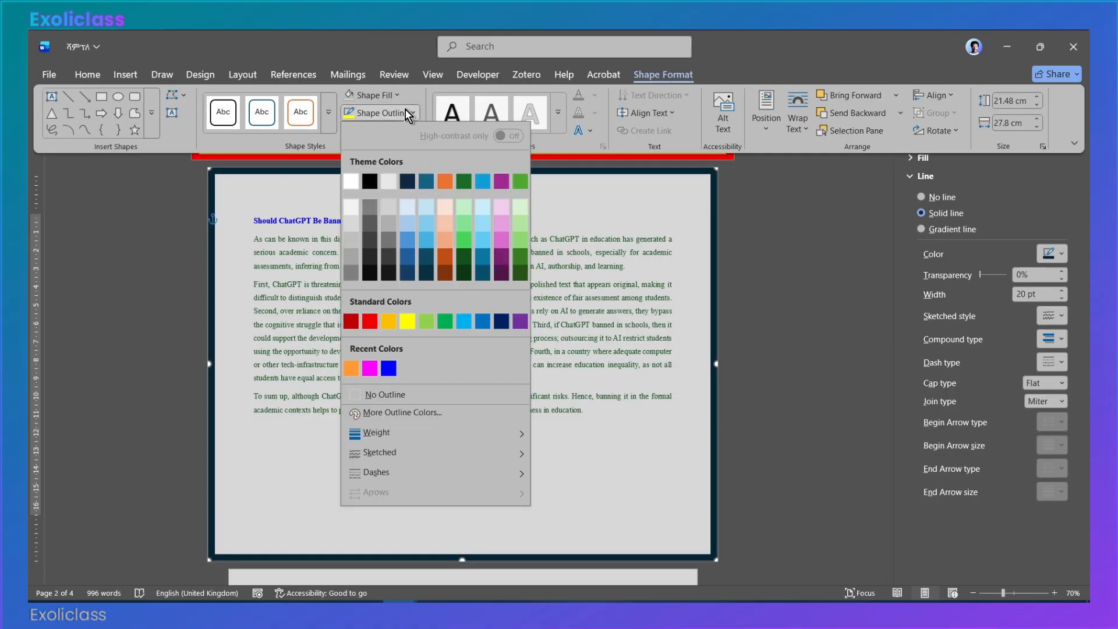
pyautogui.click(402, 322)
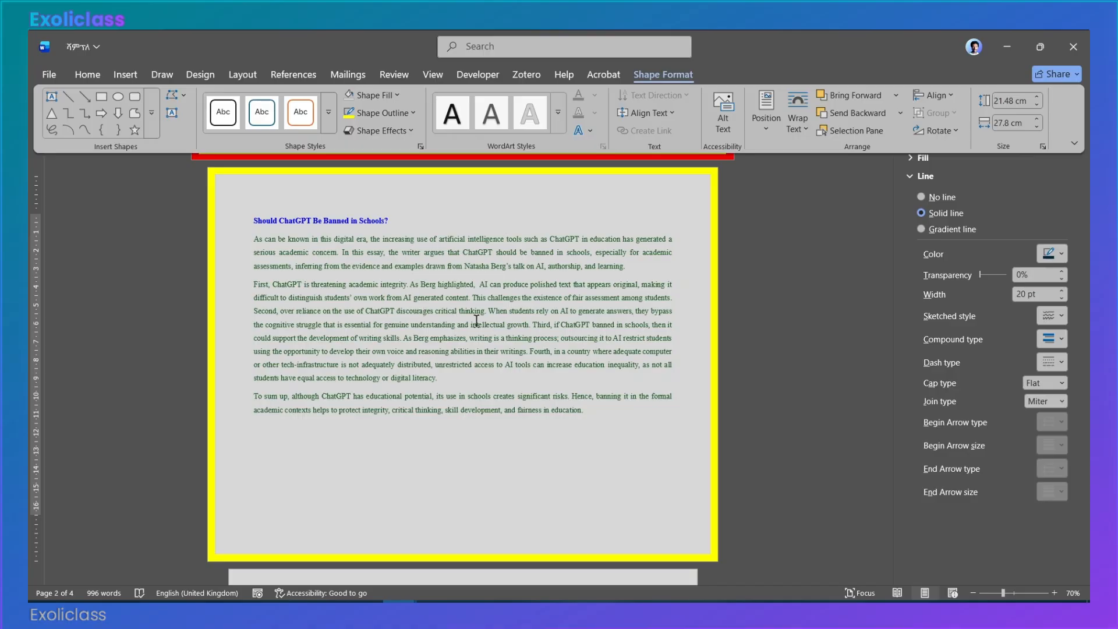
# - Copy the yellow rectangle and paste a duplicate into the second paragraph on page 2
pyautogui.click(713, 260)
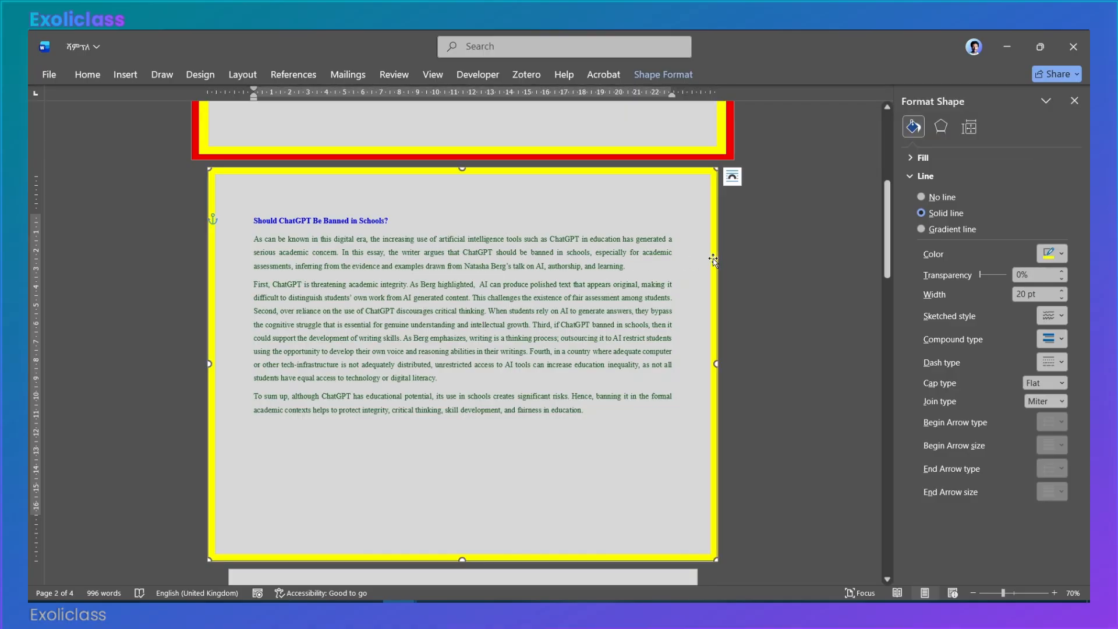
pyautogui.rightClick(713, 260)
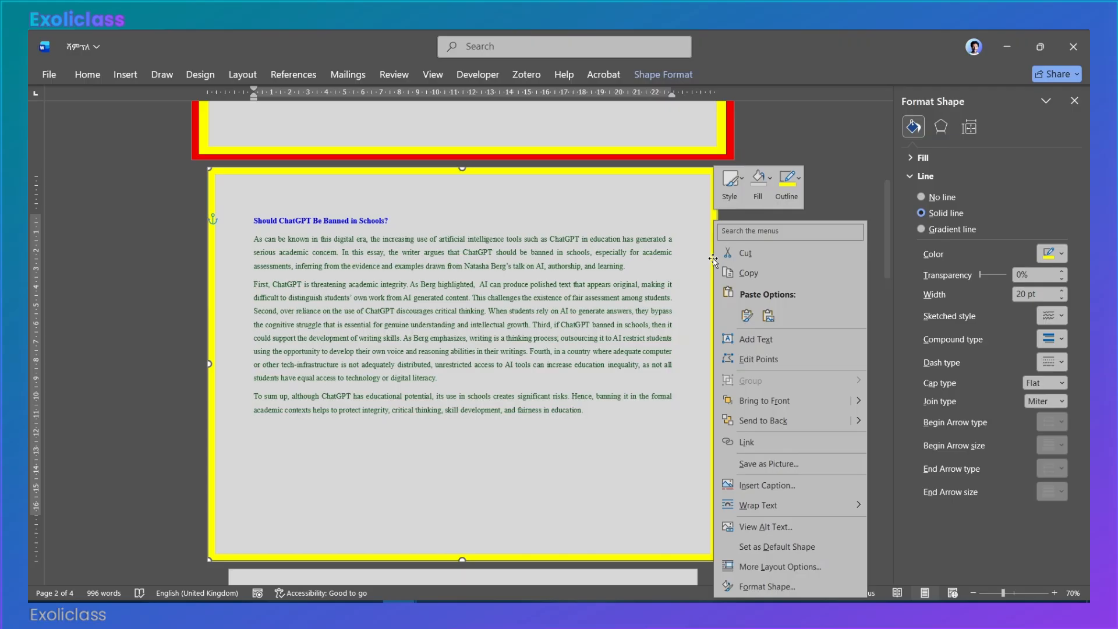
pyautogui.click(751, 274)
pyautogui.click(485, 284)
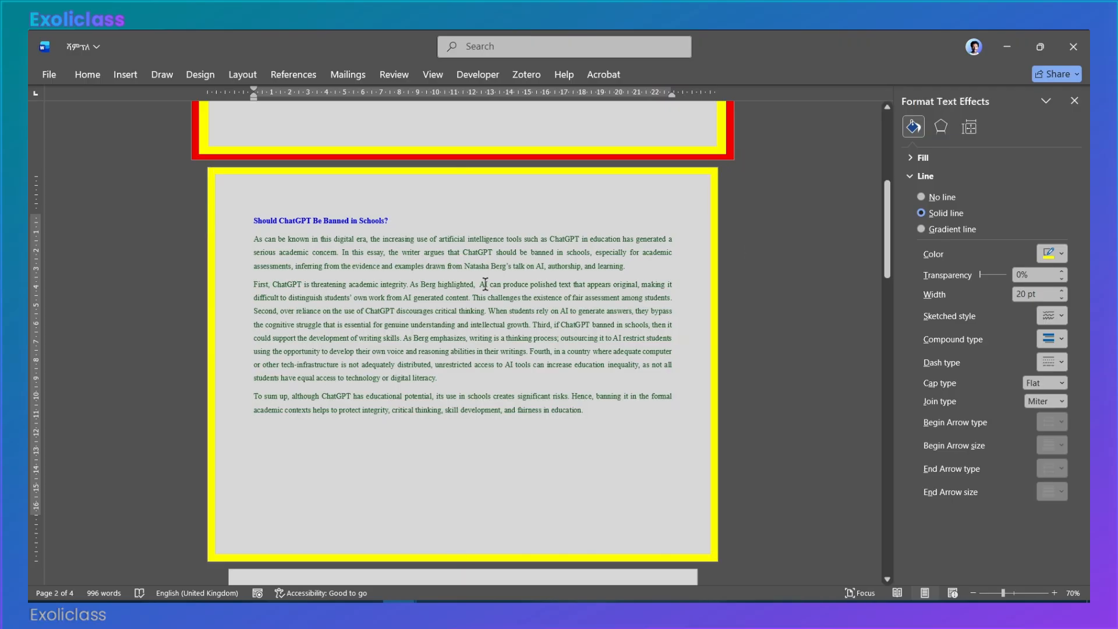
pyautogui.rightClick(485, 285)
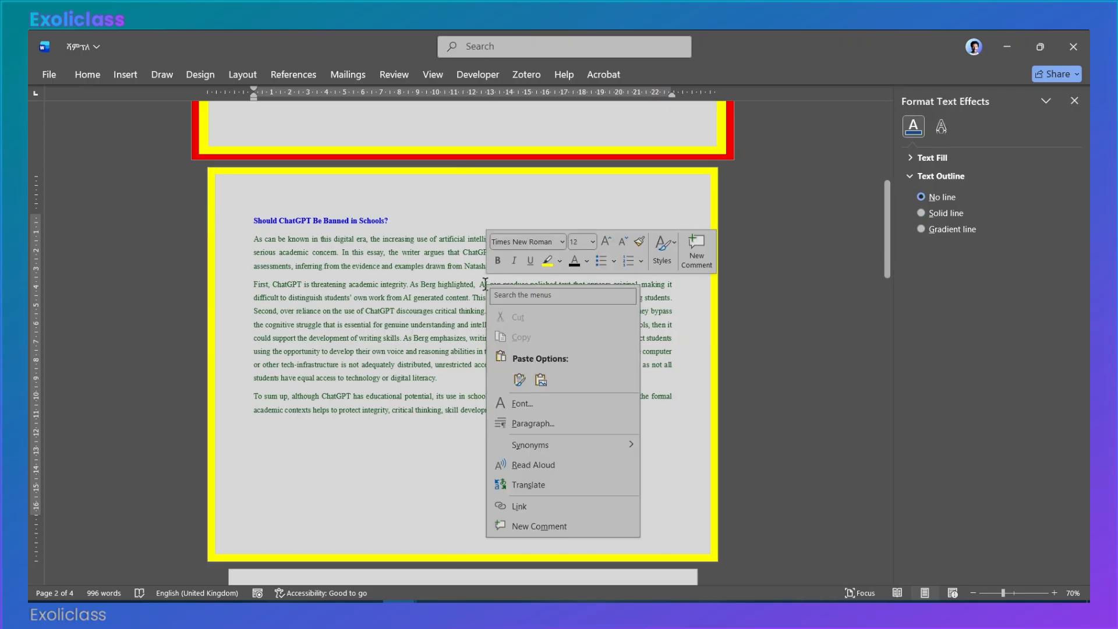
pyautogui.click(520, 379)
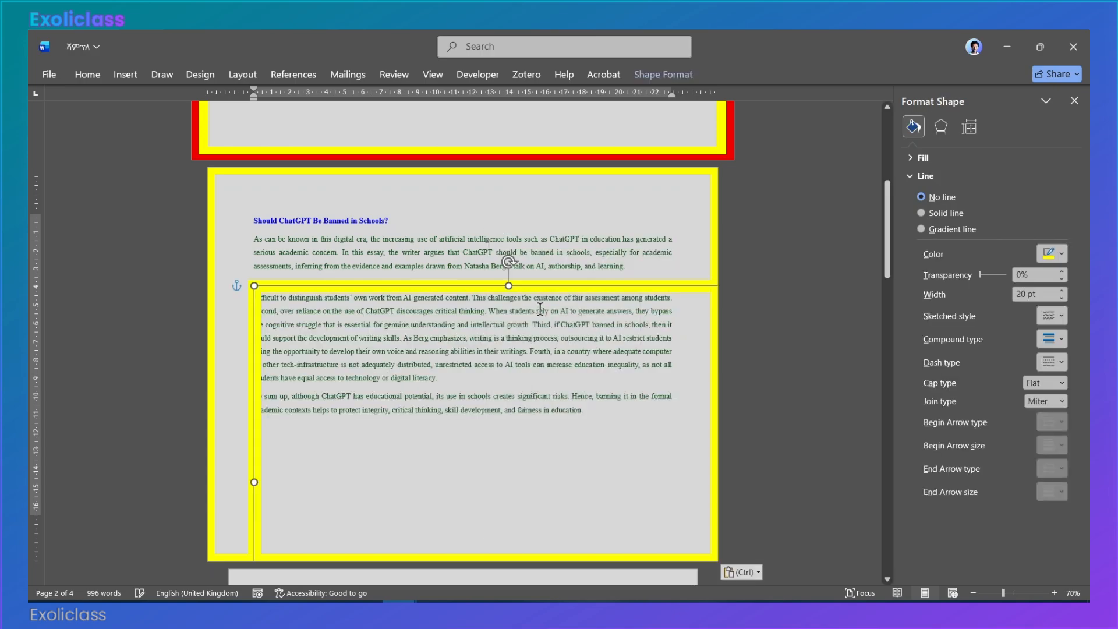
# - Align the pasted rectangle to center and middle over the original and change its outline color to the standard red
pyautogui.click(662, 73)
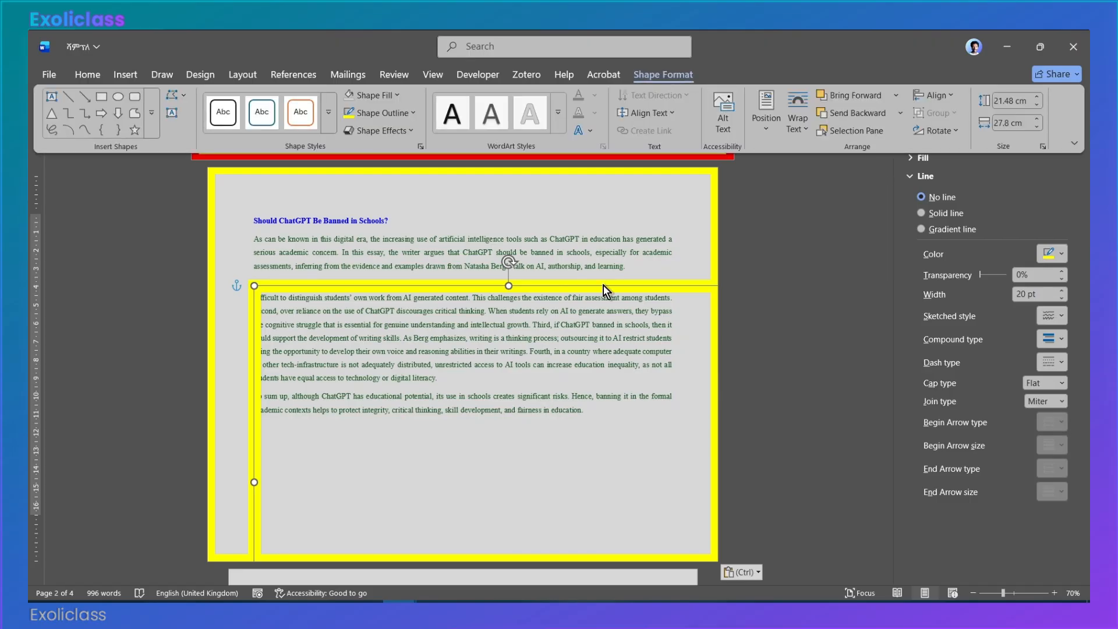
pyautogui.click(933, 99)
pyautogui.click(955, 133)
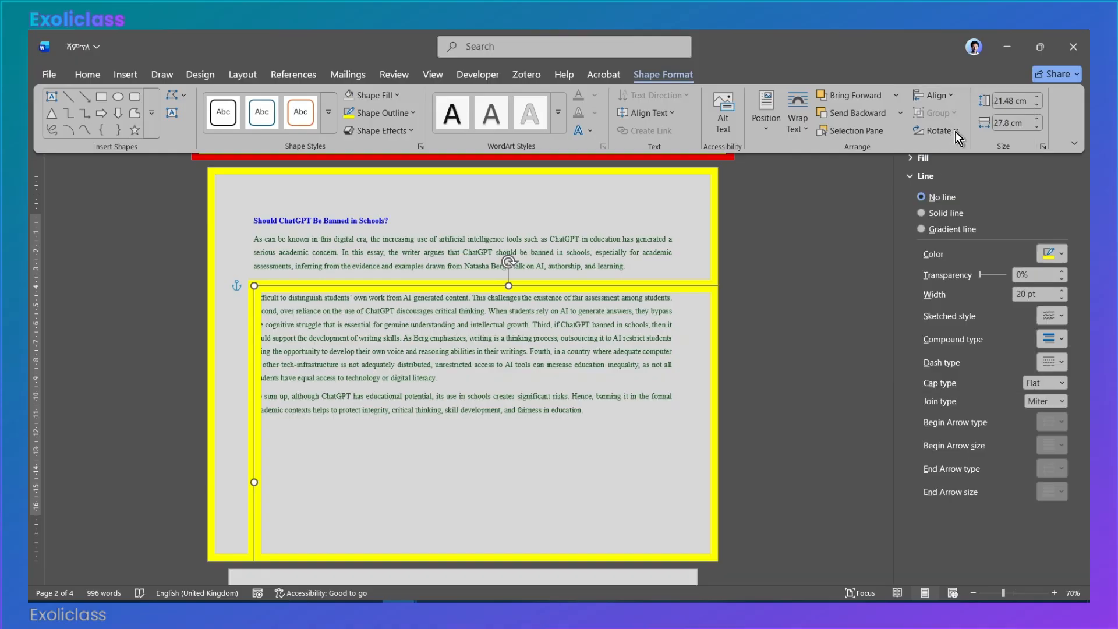
pyautogui.click(939, 96)
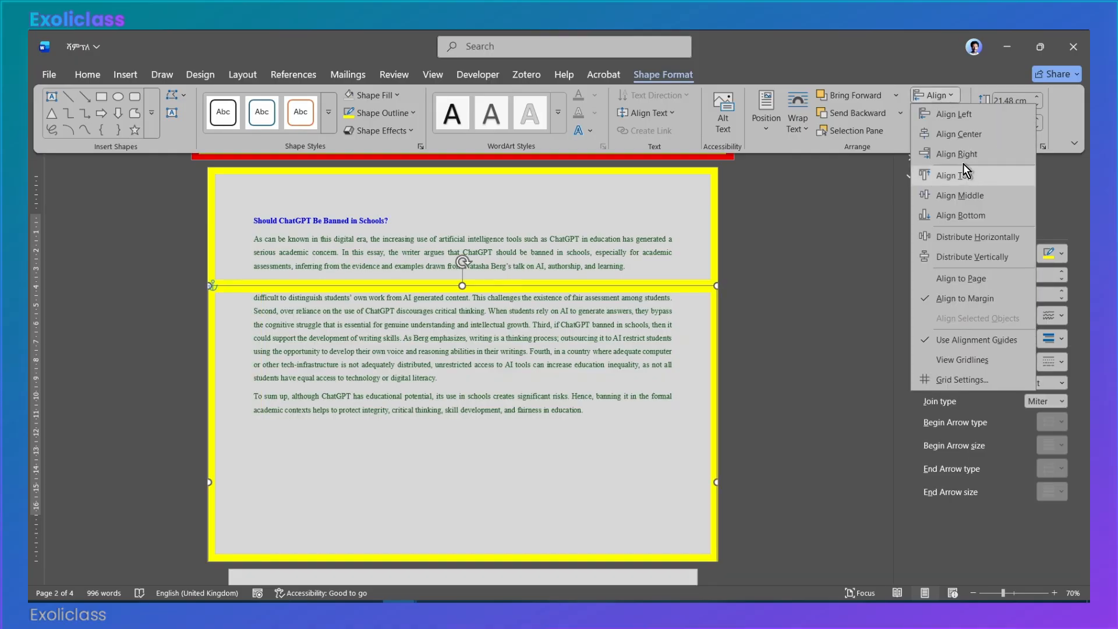
pyautogui.click(953, 193)
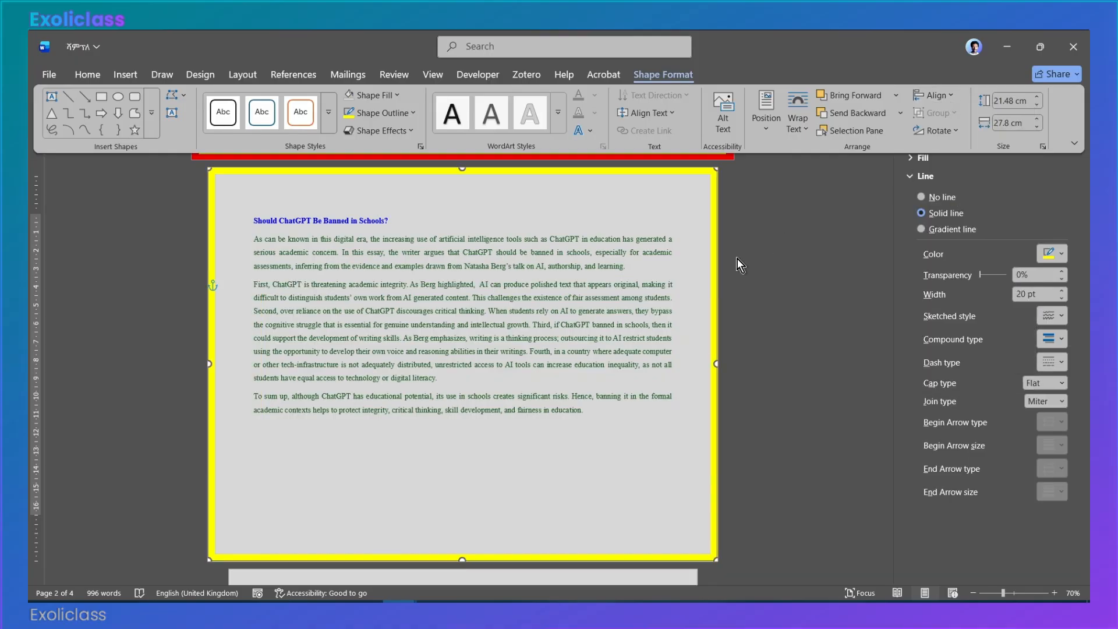
pyautogui.click(410, 113)
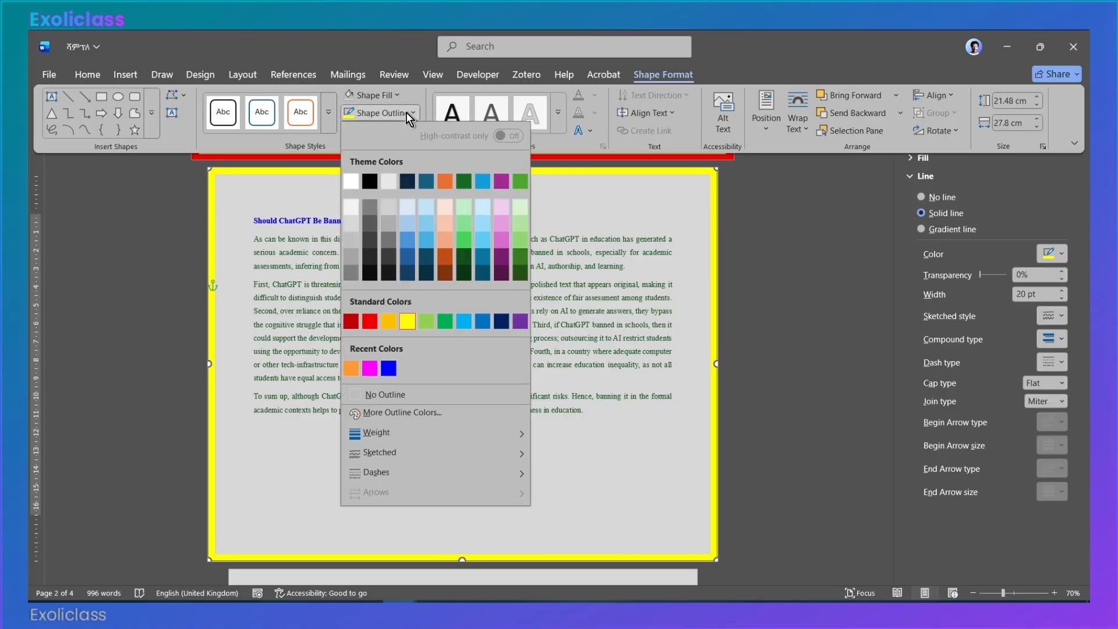
pyautogui.click(371, 321)
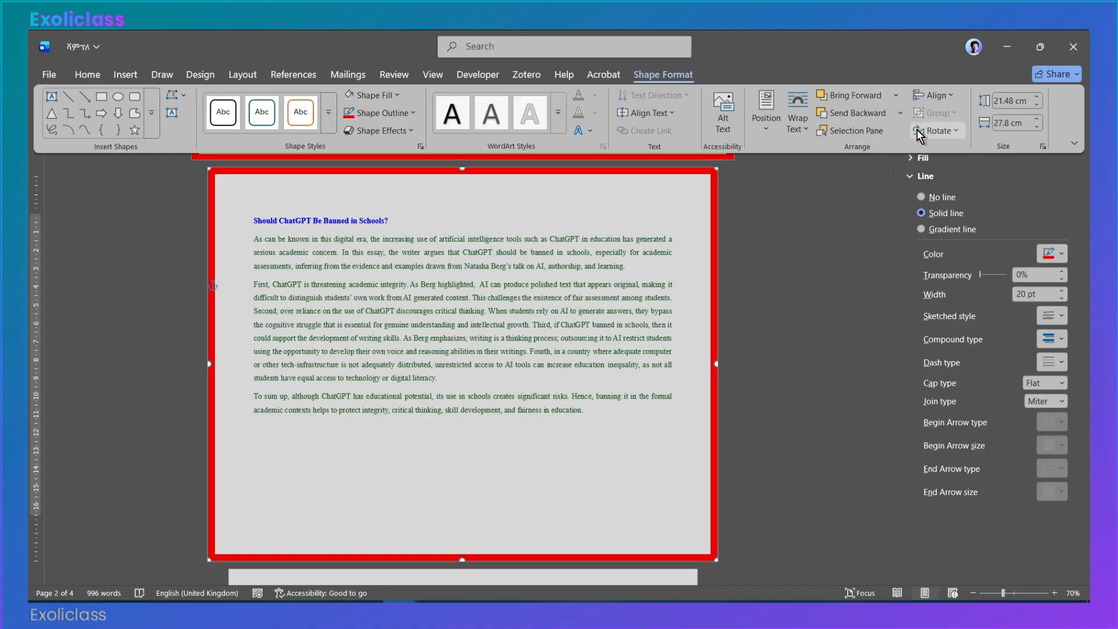
# - Show the list of objects on page 2 and rename the front rectangle as Red
pyautogui.click(865, 130)
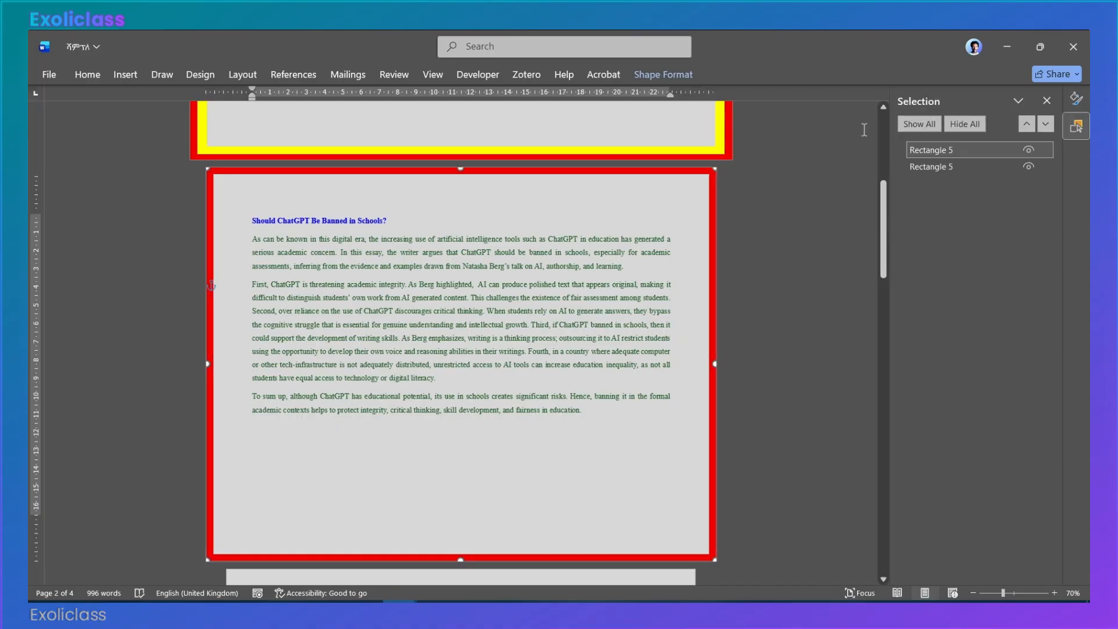
pyautogui.click(937, 150)
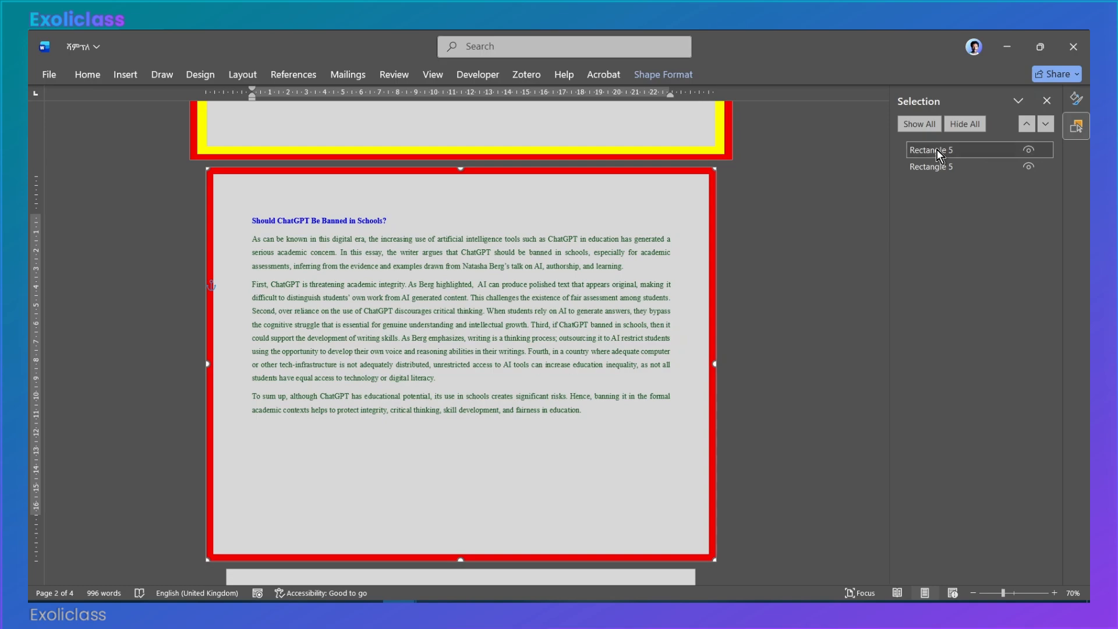
pyautogui.doubleClick(936, 150)
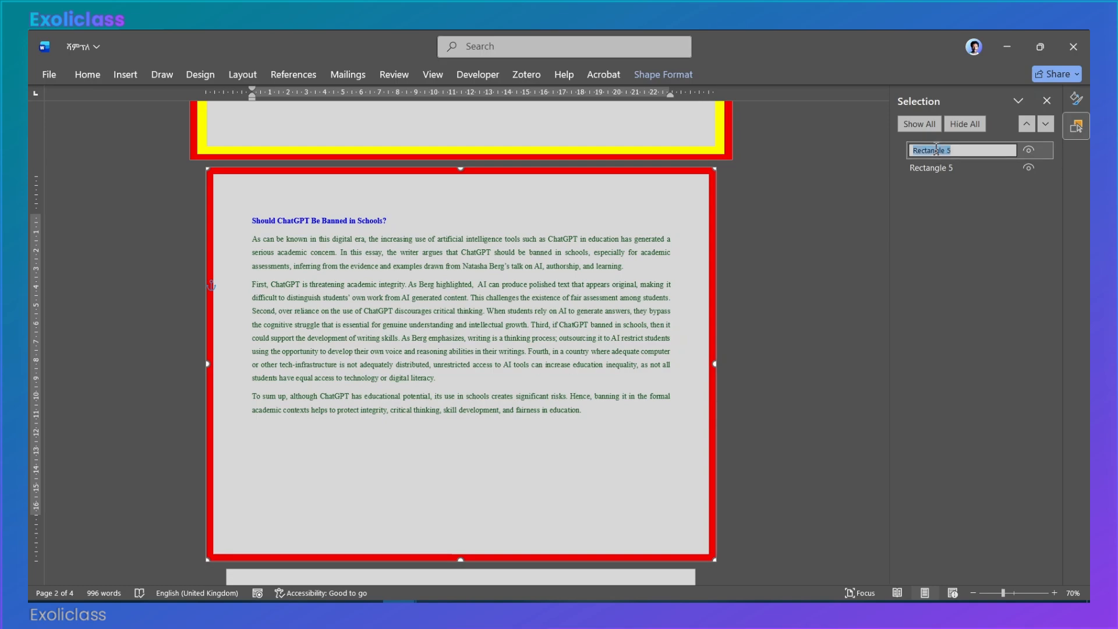
pyautogui.press('BackSpace')
pyautogui.write('Red')
pyautogui.press('Return')
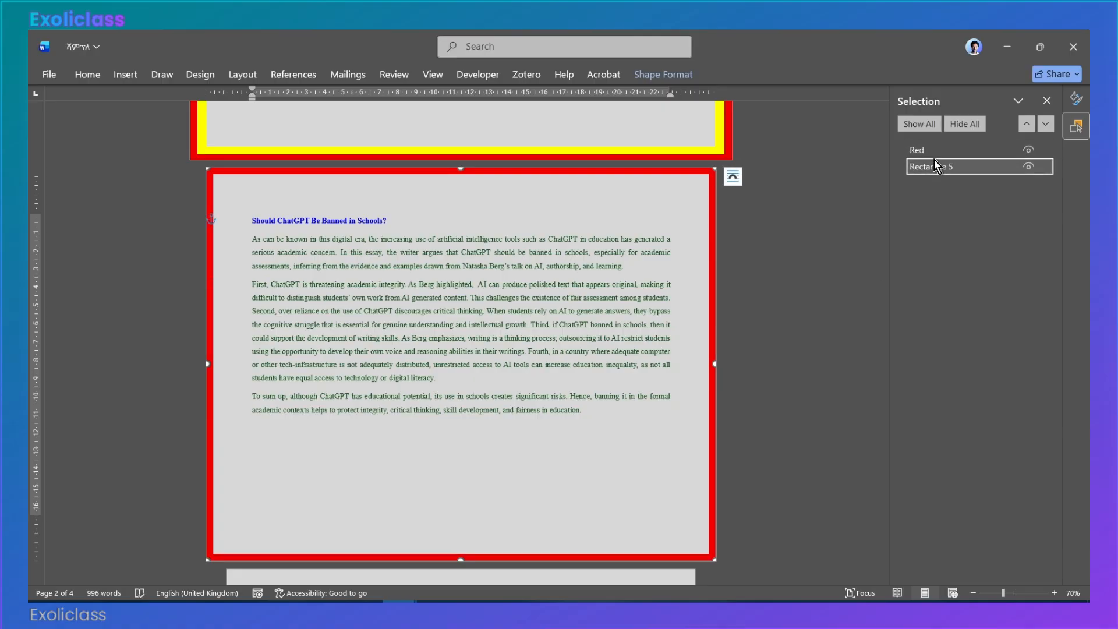
# - Rename the other rectangle, Rectangle 5, as Yellow
pyautogui.click(933, 167)
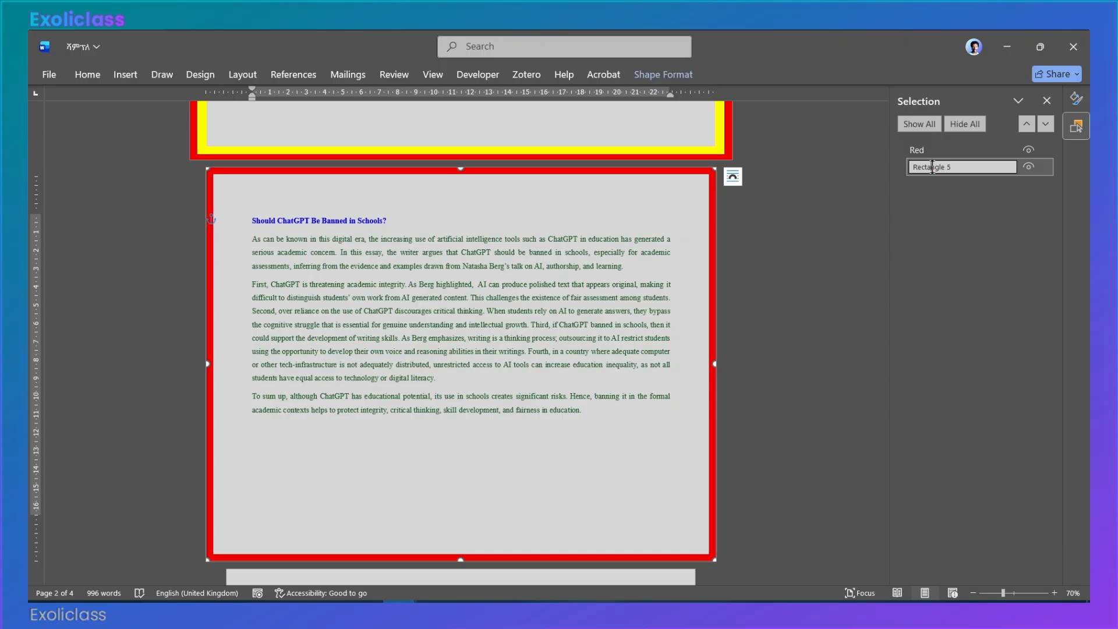
pyautogui.write('a')
pyautogui.press('BackSpace')
pyautogui.press('BackSpace')
pyautogui.press('BackSpace')
pyautogui.press('BackSpace')
pyautogui.press('BackSpace')
pyautogui.press('BackSpace')
pyautogui.press('Return')
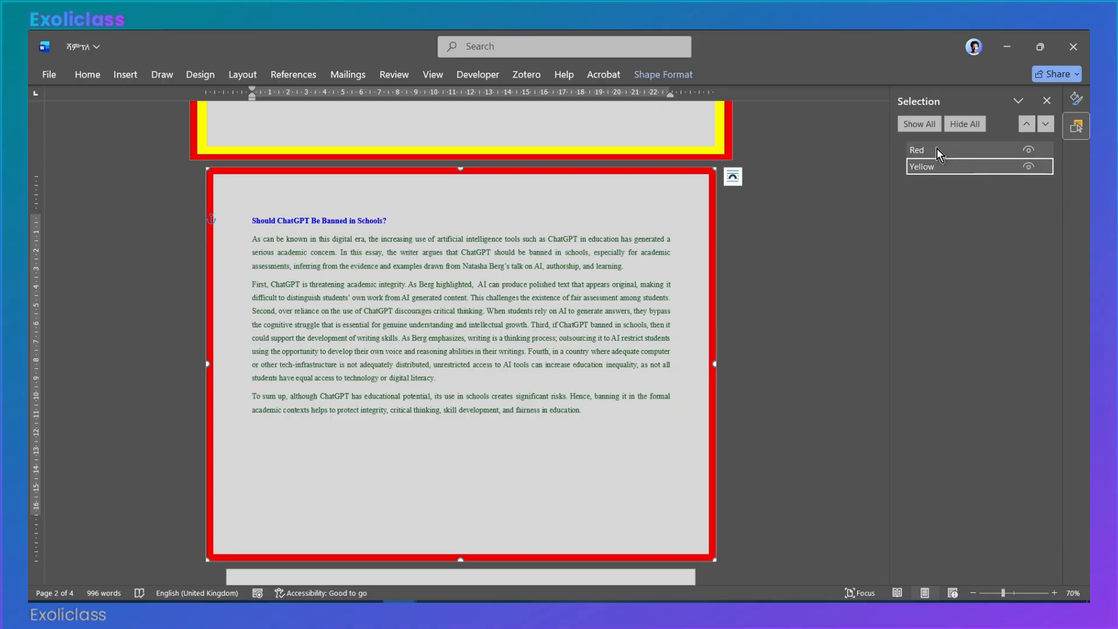
# - Move the Red rectangle behind Yellow in the stacking order and bring it back to the front
pyautogui.click(1007, 150)
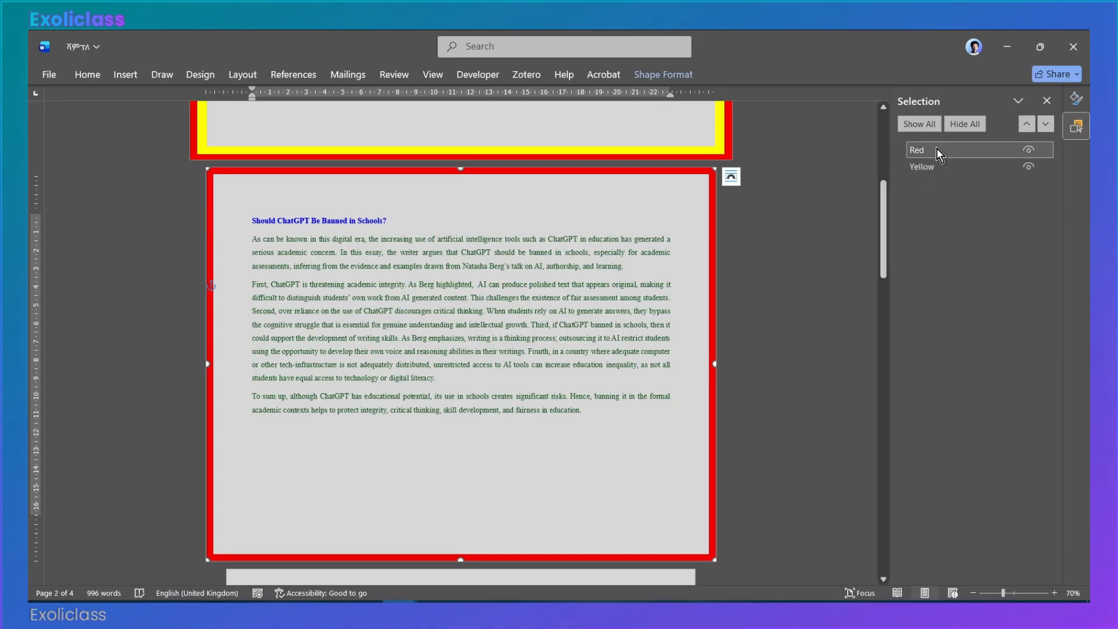
pyautogui.click(1045, 126)
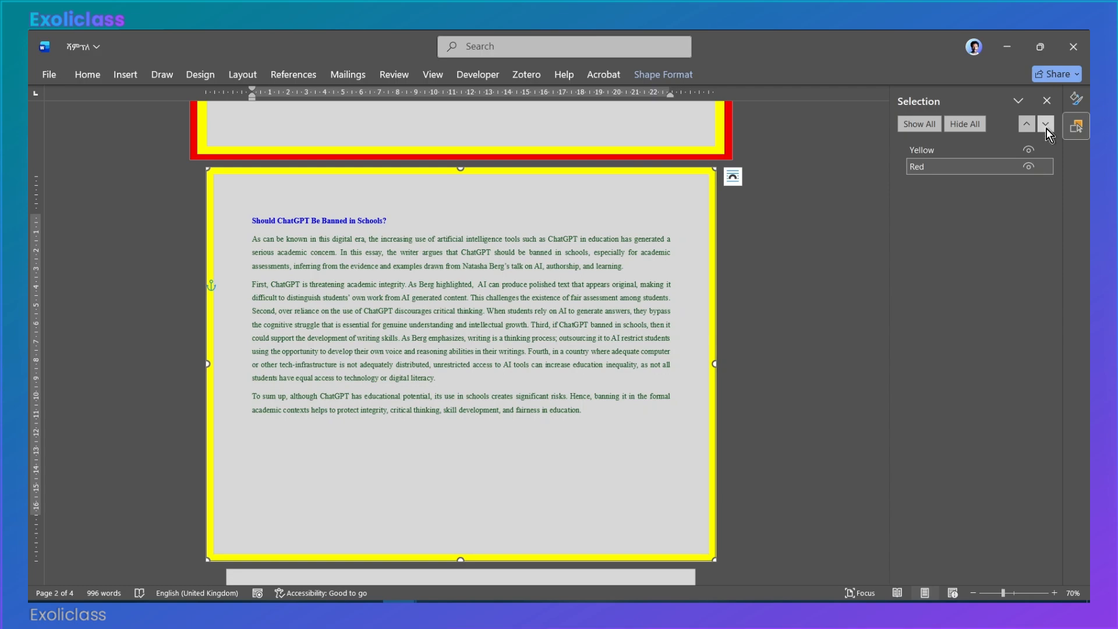
pyautogui.click(1031, 125)
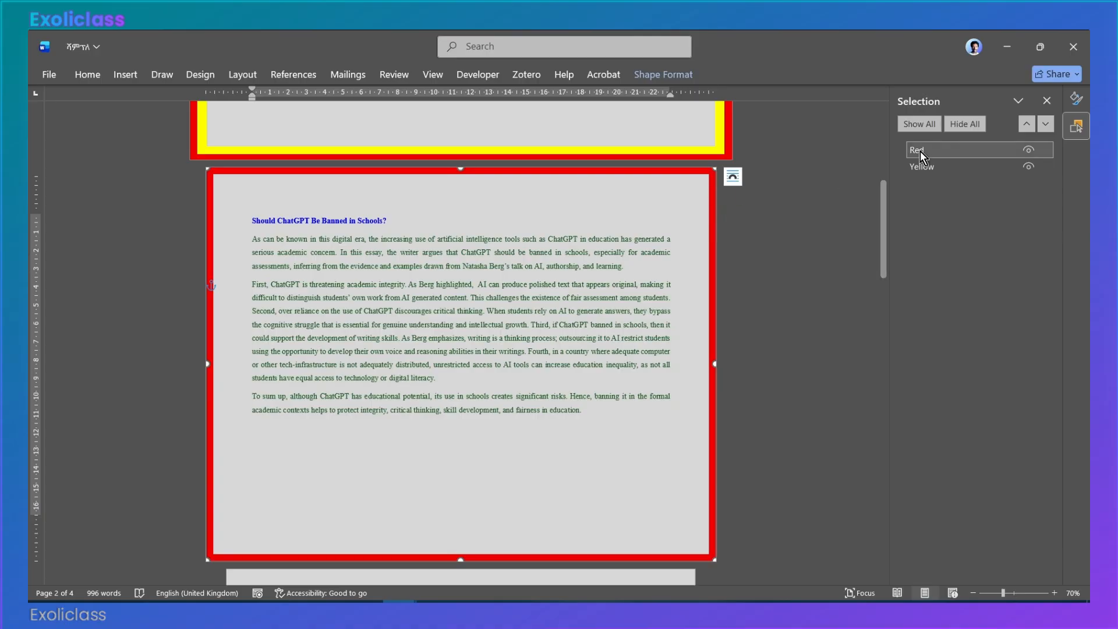
# - Lock the aspect ratio of the Red rectangle in its size settings
pyautogui.click(685, 76)
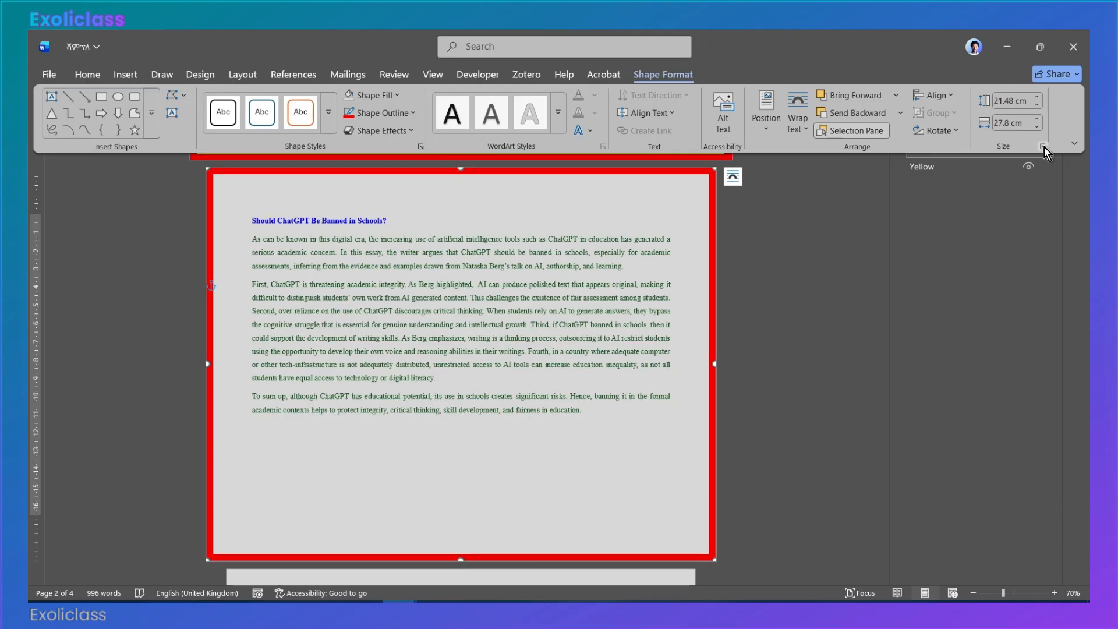
pyautogui.click(1042, 146)
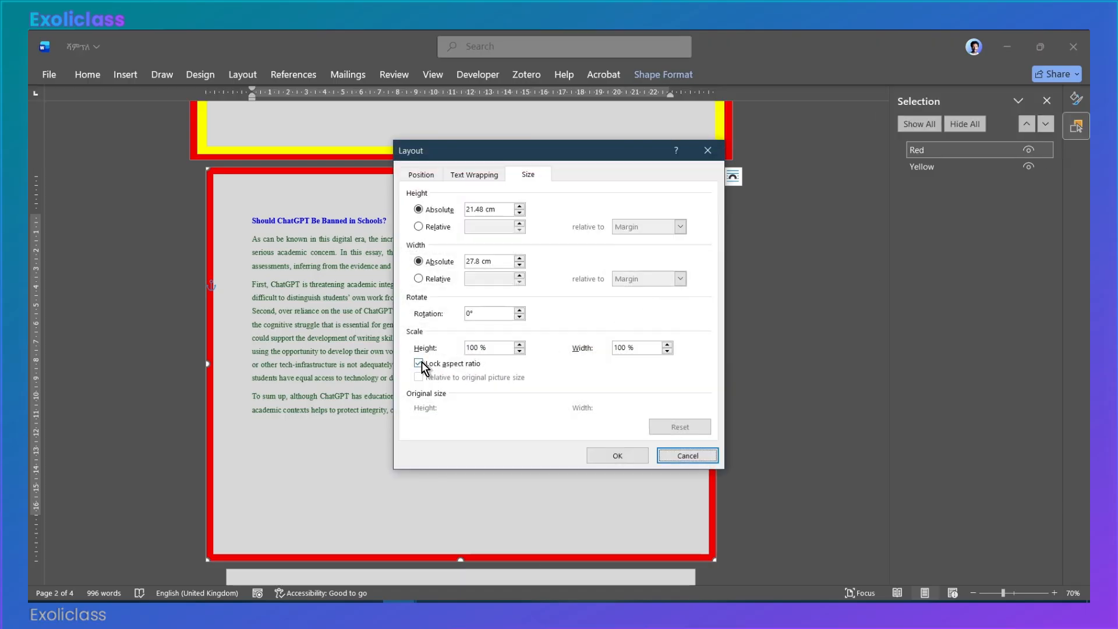
pyautogui.click(632, 454)
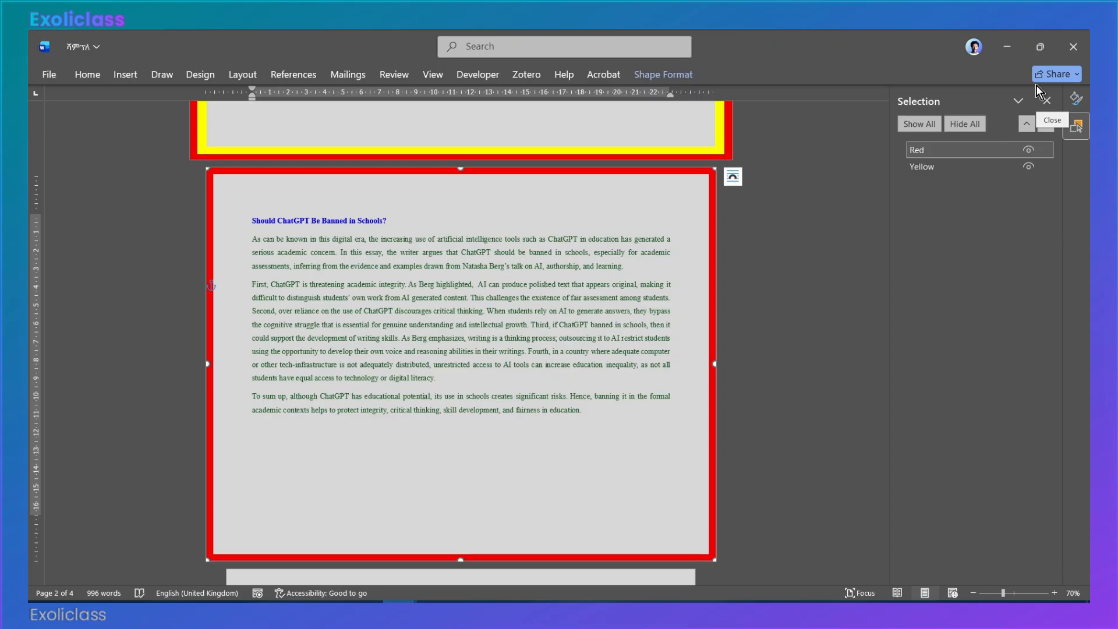
# - Reduce the Red rectangle's width to 26.7 cm with its proportions kept
pyautogui.click(687, 76)
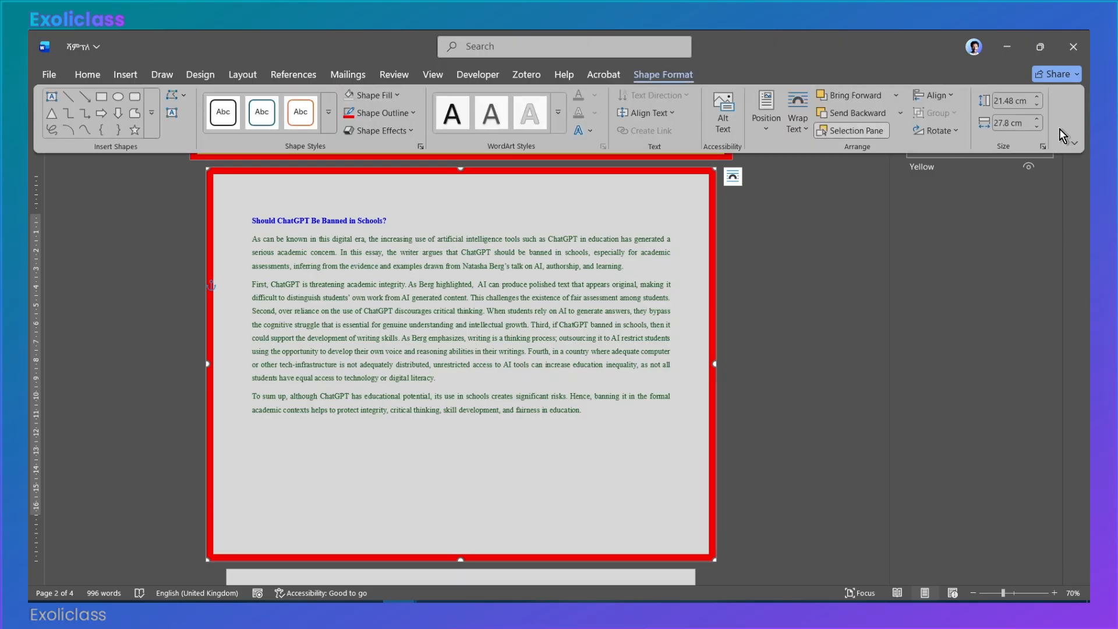
pyautogui.click(1036, 128)
pyautogui.click(1036, 128)
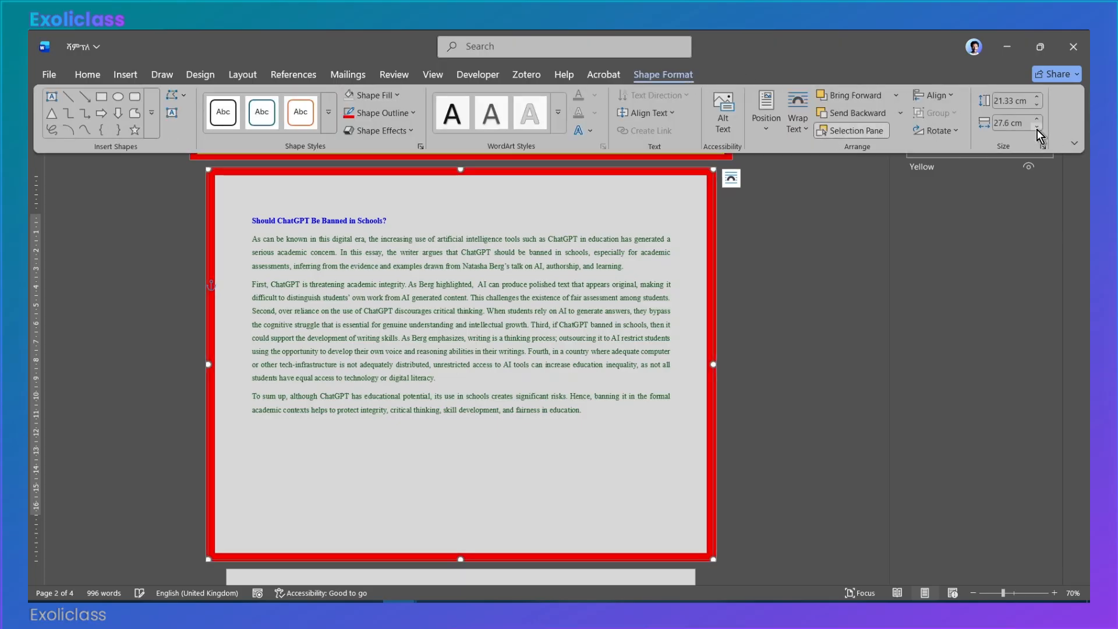
pyautogui.click(1035, 128)
pyautogui.click(1035, 128)
pyautogui.click(1035, 128)
pyautogui.click(1035, 128)
pyautogui.click(1036, 128)
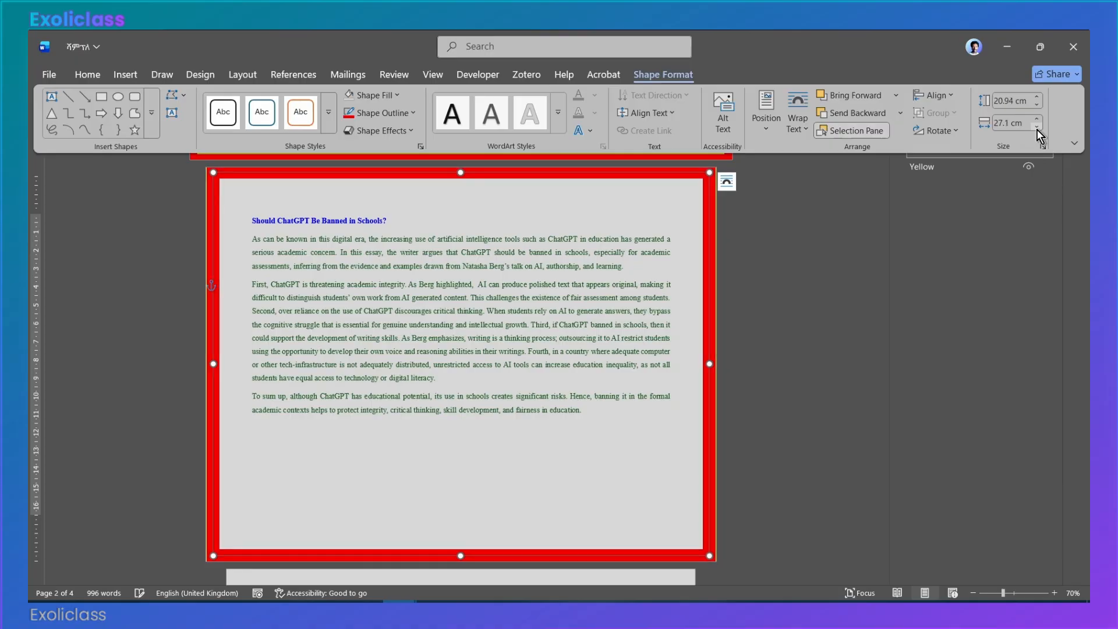
pyautogui.click(1036, 128)
pyautogui.click(1036, 128)
pyautogui.click(1036, 128)
pyautogui.click(1036, 128)
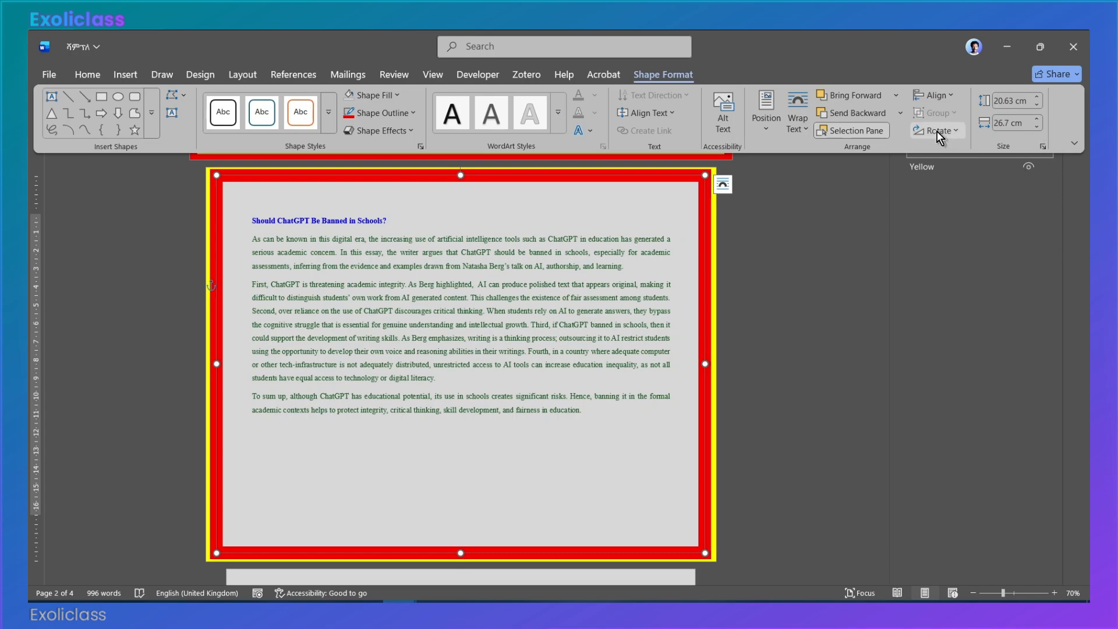
# - Send the Red rectangle behind Yellow and increase its width to 27 cm
pyautogui.click(916, 200)
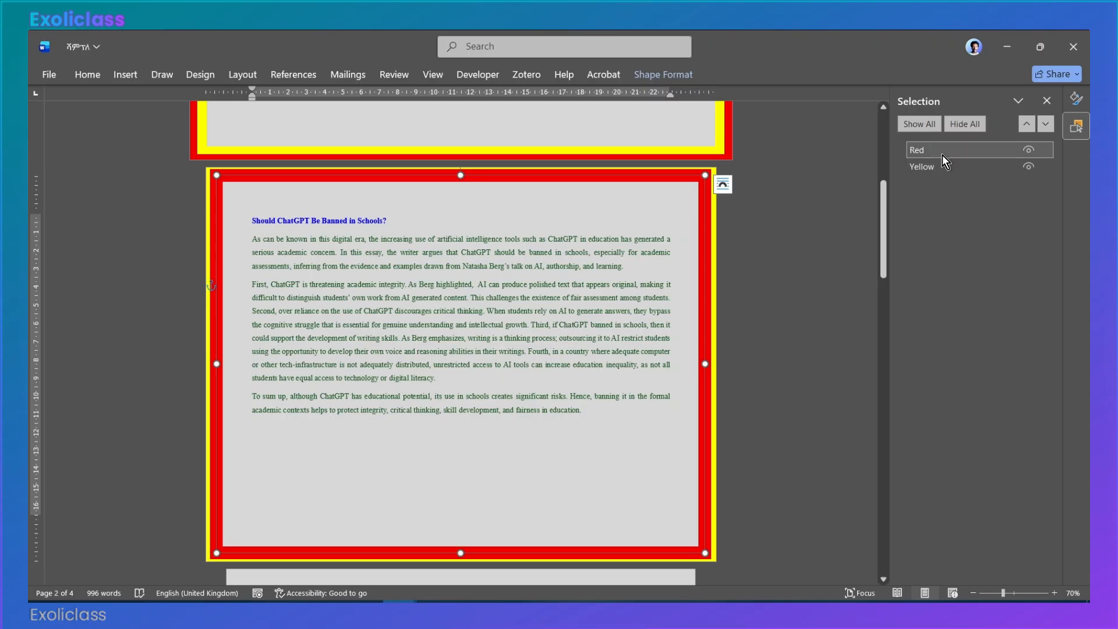
pyautogui.click(1045, 125)
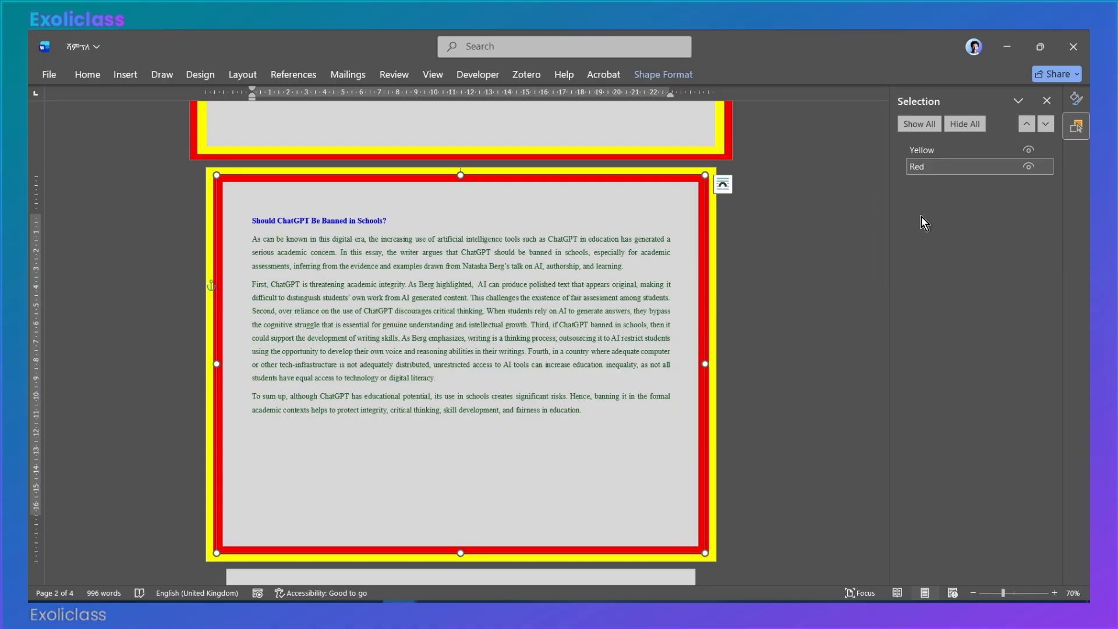
pyautogui.click(662, 71)
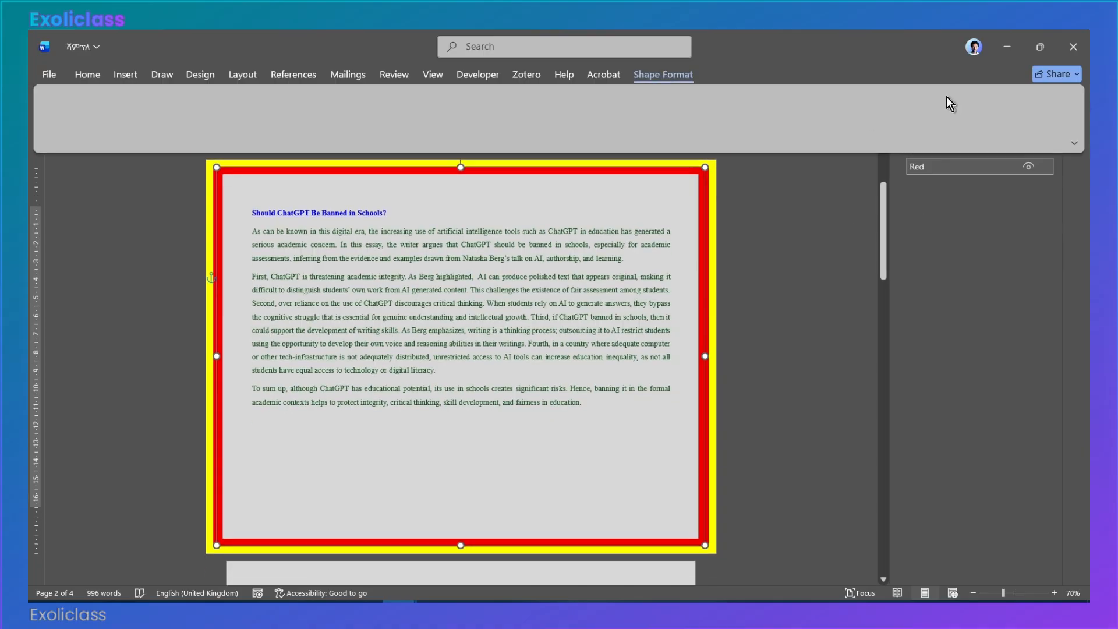
pyautogui.click(1036, 119)
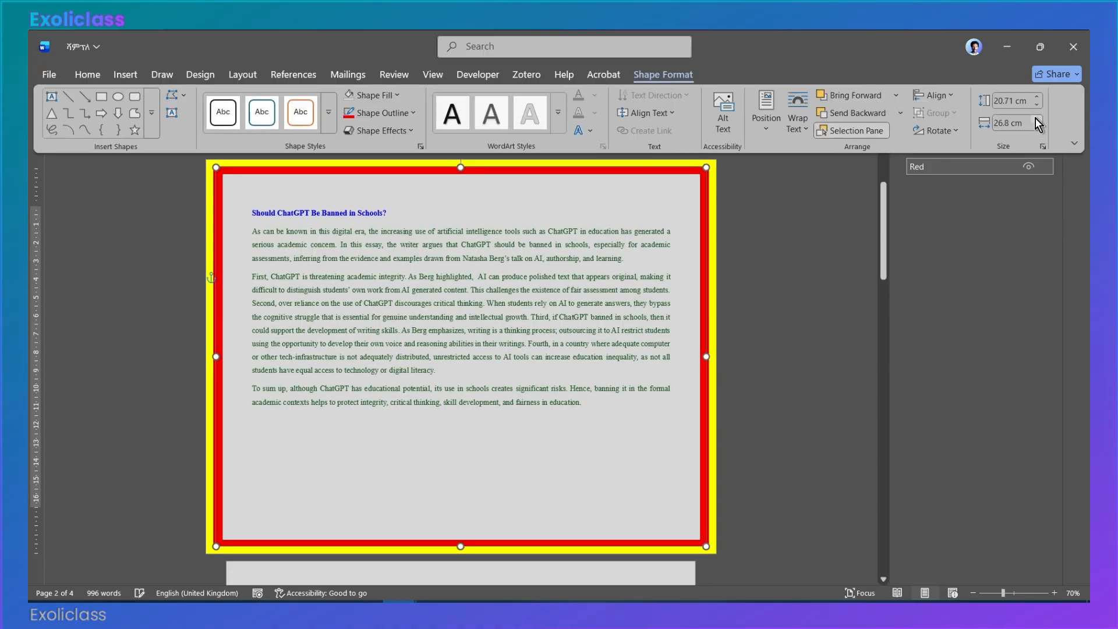
pyautogui.click(1037, 119)
pyautogui.click(1036, 119)
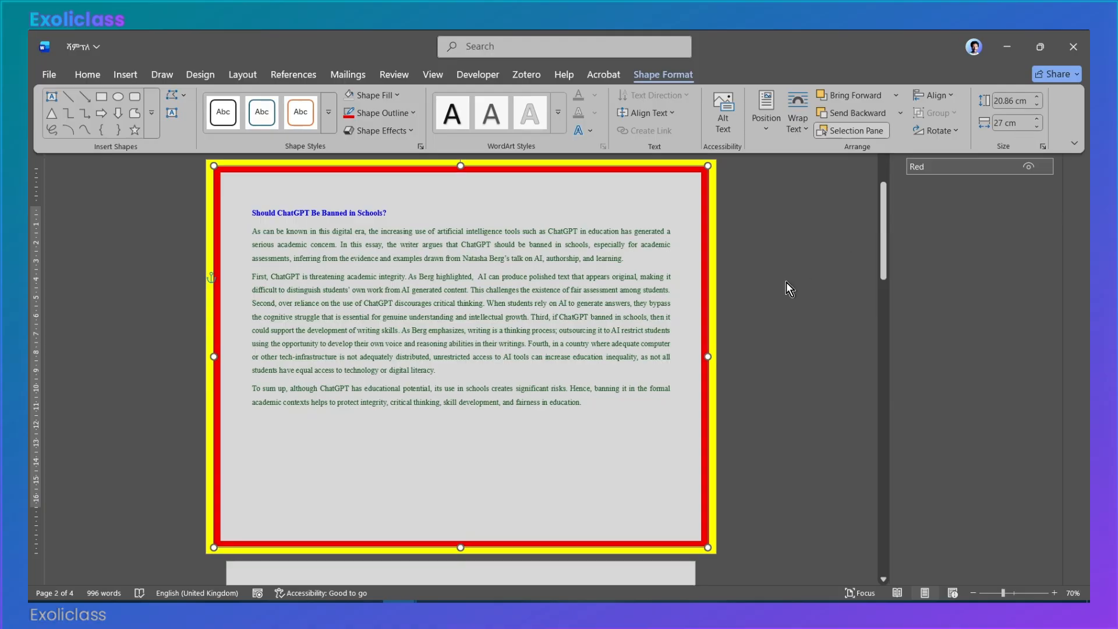
# - Deselect the rectangle and close the Selection and formatting panes
pyautogui.click(589, 333)
pyautogui.click(589, 330)
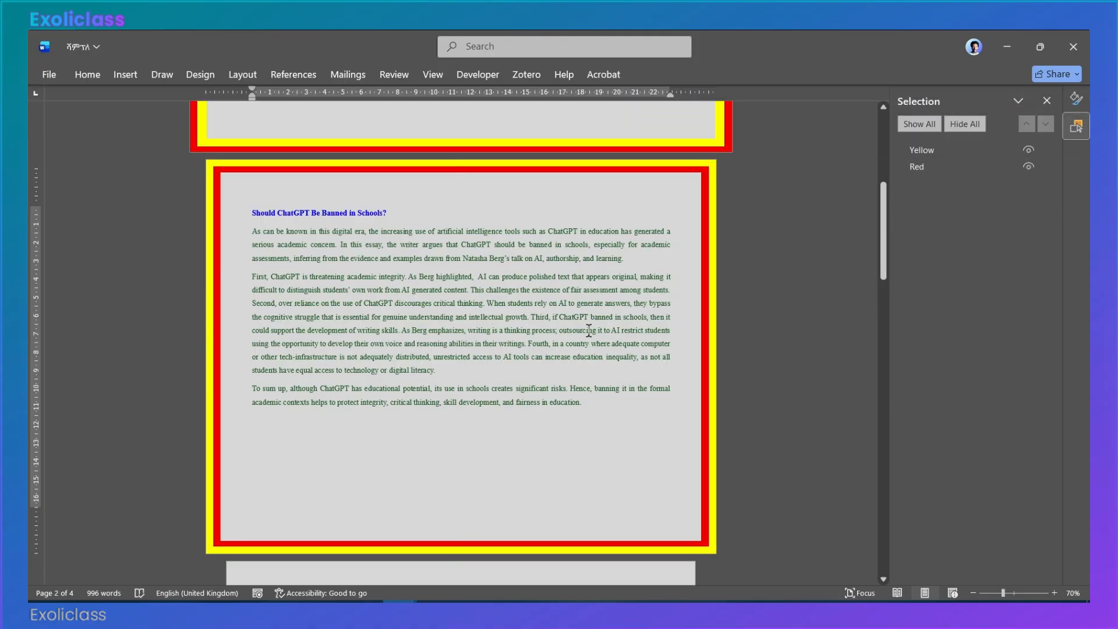
pyautogui.scroll(2, 589, 330)
pyautogui.scroll(4, 586, 329)
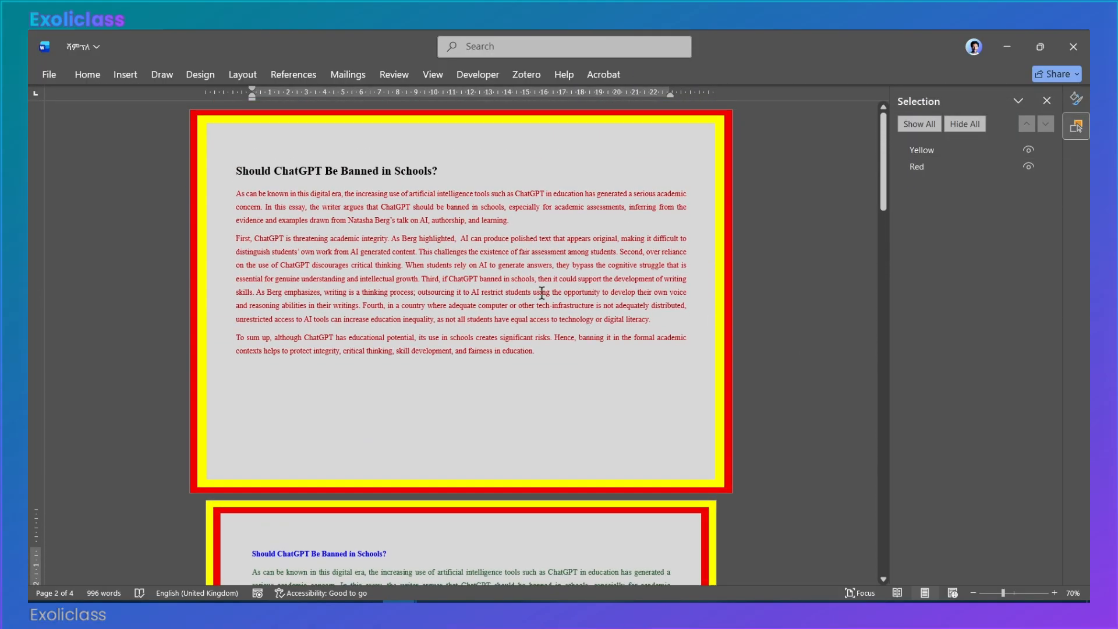
pyautogui.click(1052, 101)
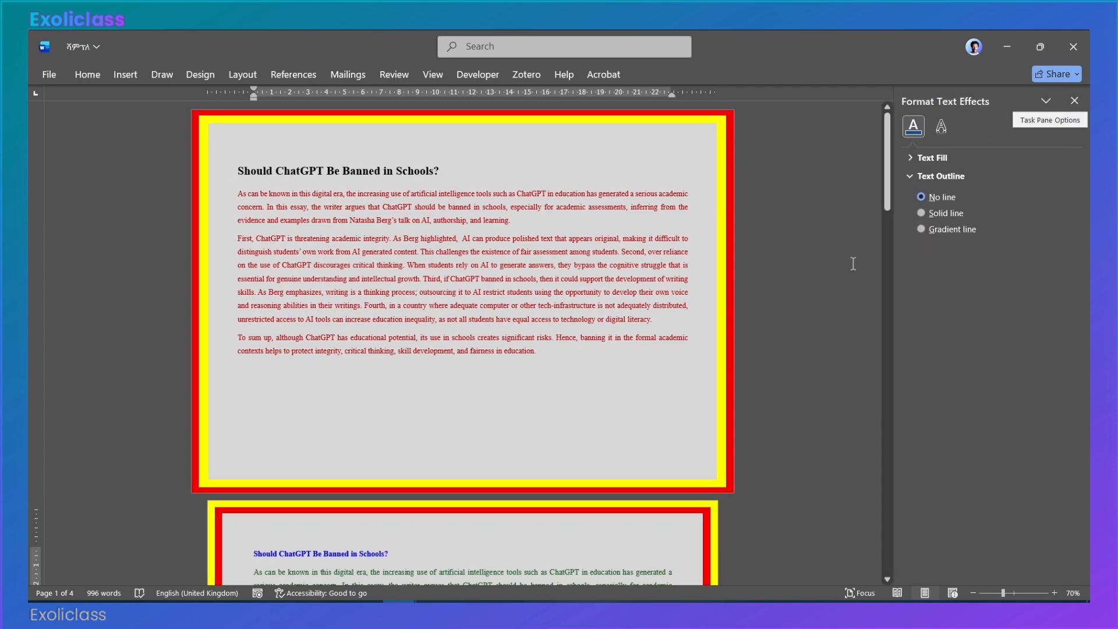
pyautogui.click(1074, 100)
# - Compare the finished two-color borders on pages 1 and 2
pyautogui.scroll(-6, 635, 307)
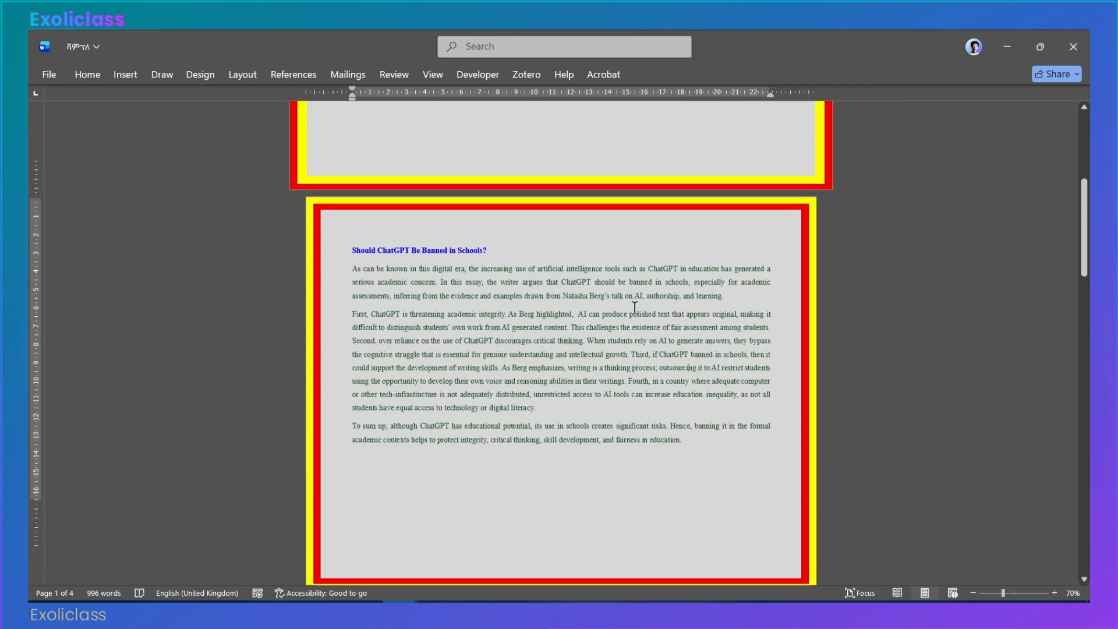
pyautogui.scroll(5, 635, 307)
pyautogui.scroll(1, 635, 307)
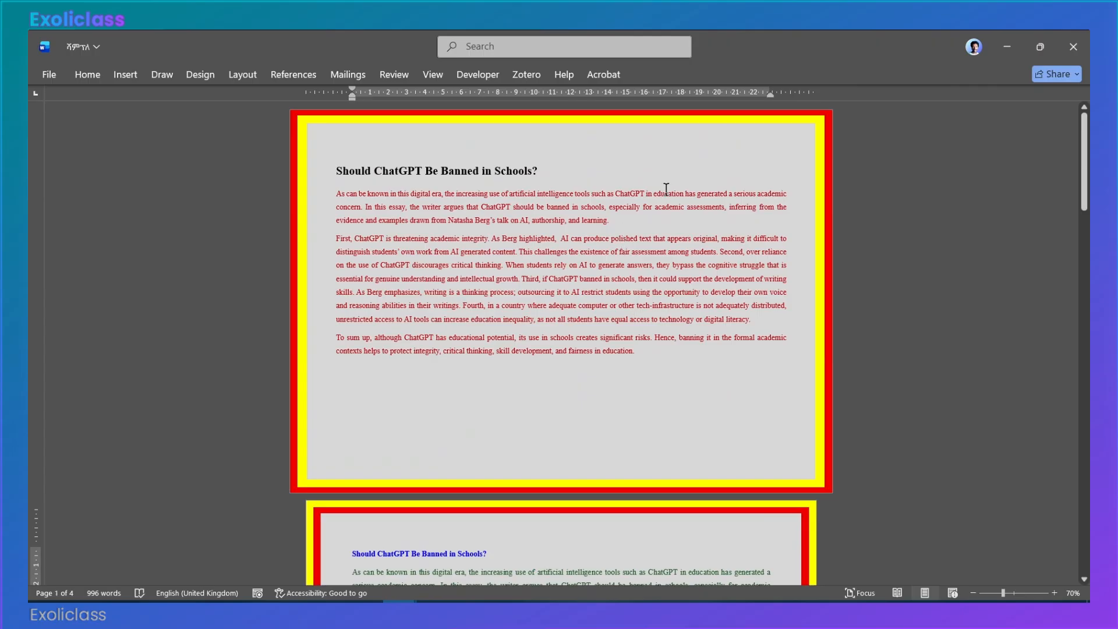
pyautogui.scroll(-5, 675, 303)
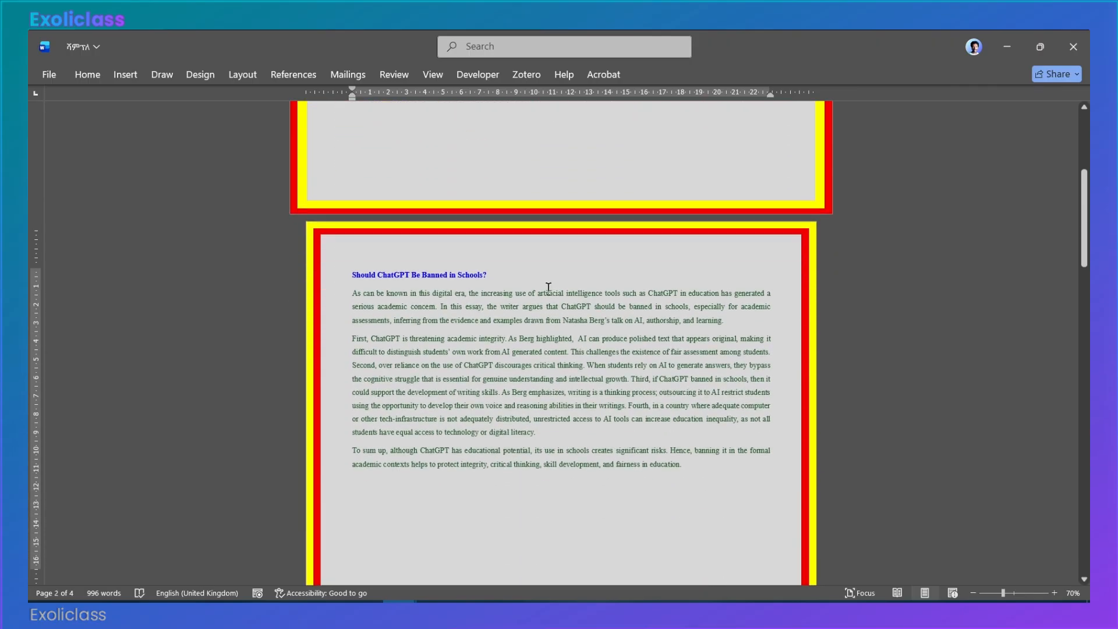
pyautogui.scroll(4, 559, 285)
pyautogui.scroll(-4, 559, 285)
pyautogui.scroll(3, 559, 286)
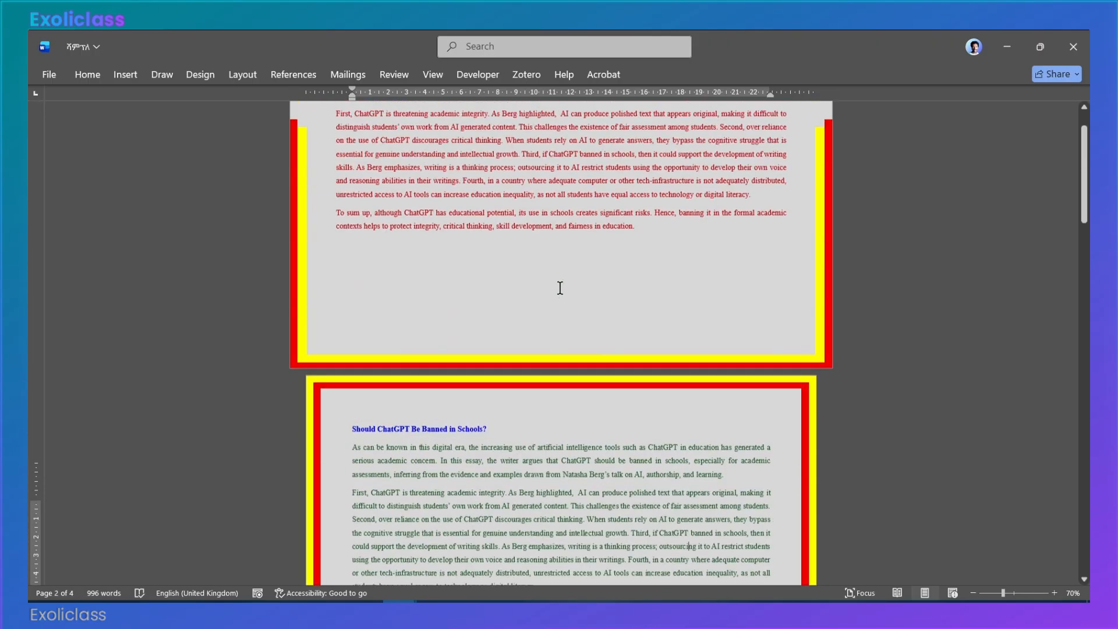
pyautogui.scroll(2, 560, 288)
# - Change the document's page color to the white theme color
pyautogui.click(505, 318)
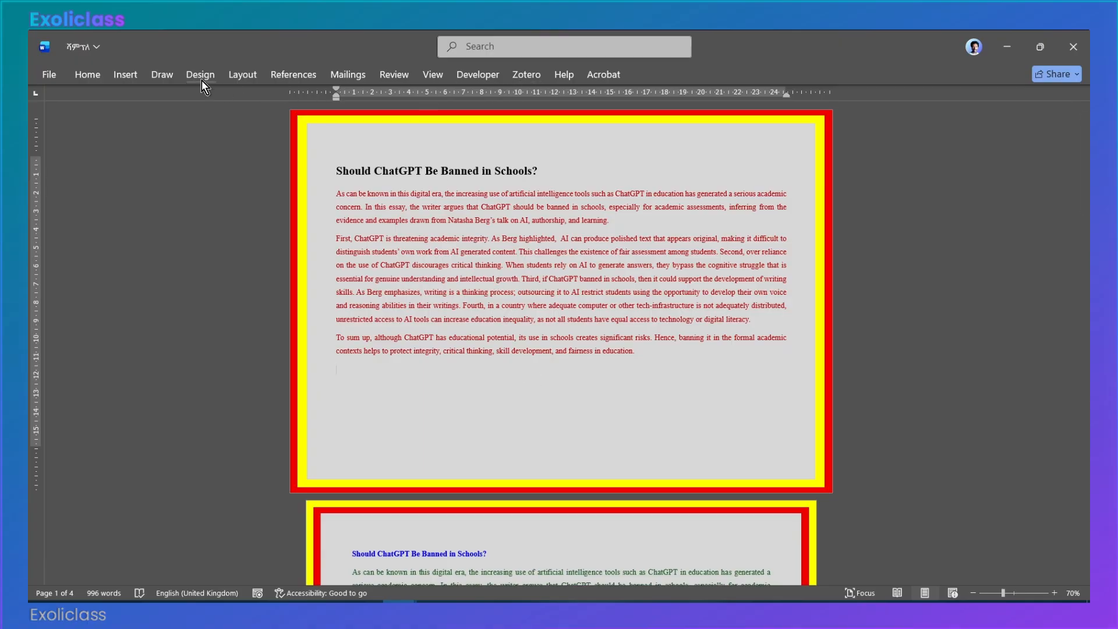
pyautogui.click(89, 74)
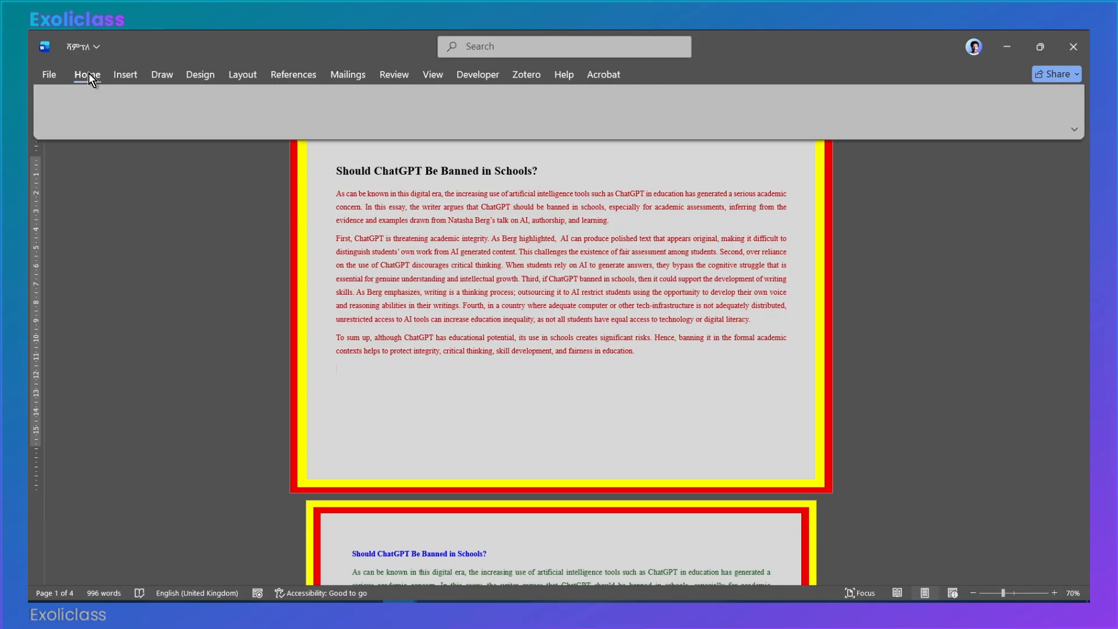
pyautogui.click(204, 75)
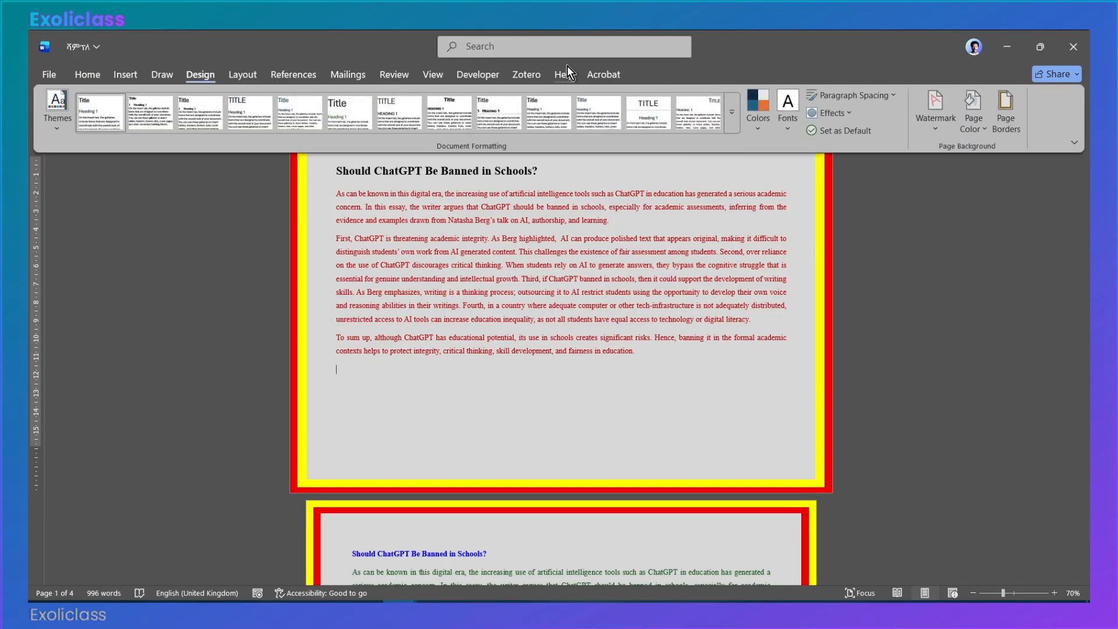
pyautogui.click(983, 126)
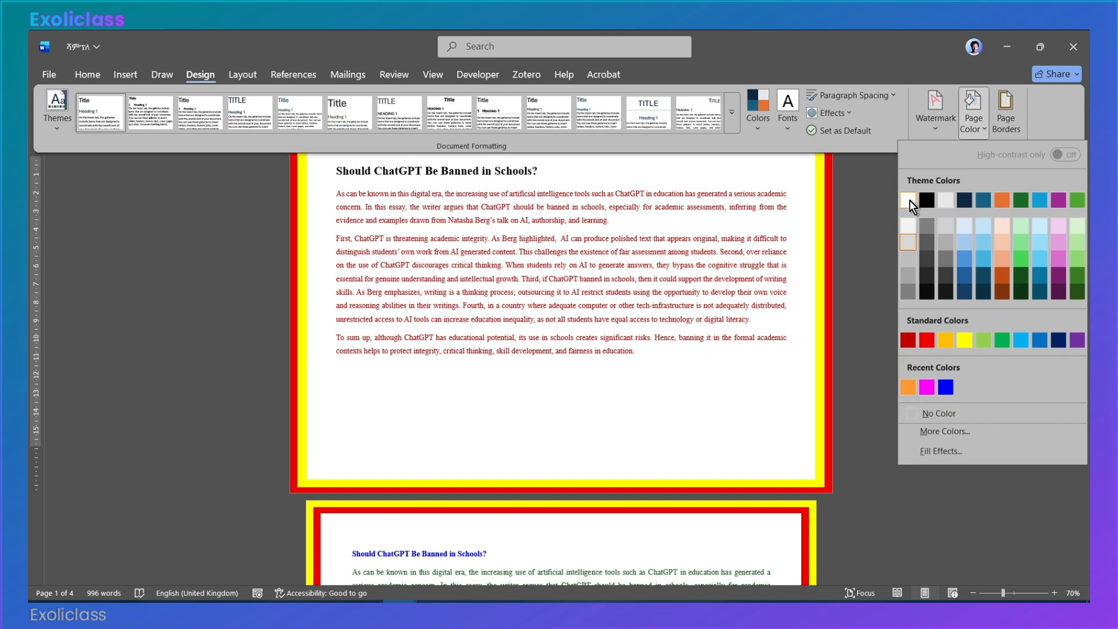
pyautogui.click(910, 200)
# - Change the document's page color to the lightest gray shade of the white theme color
pyautogui.scroll(-3, 625, 395)
pyautogui.scroll(-1, 625, 394)
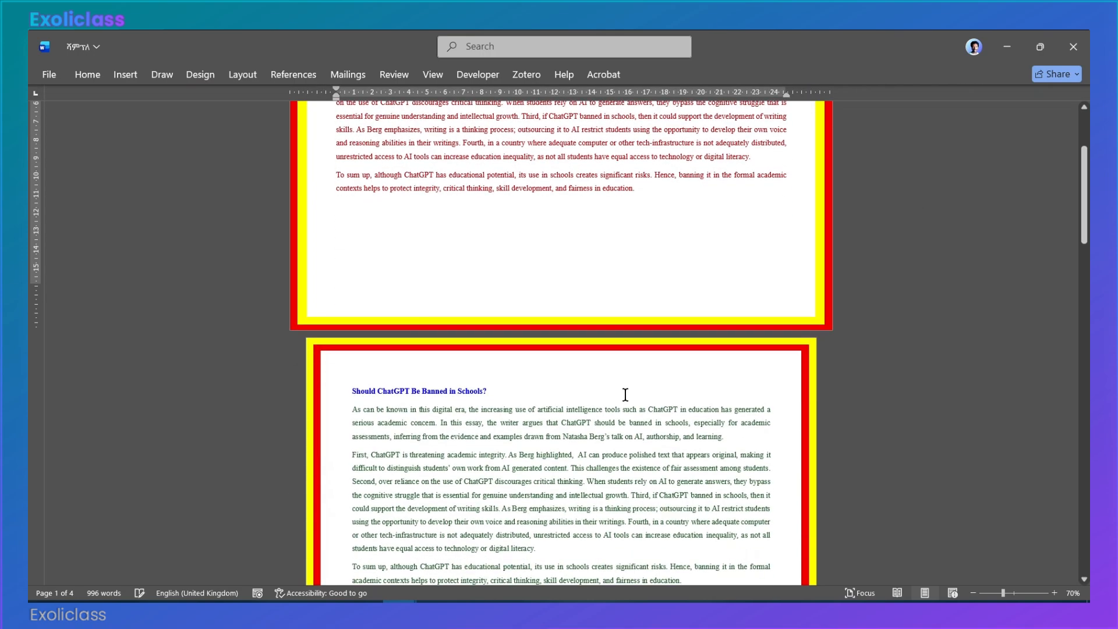
pyautogui.click(626, 395)
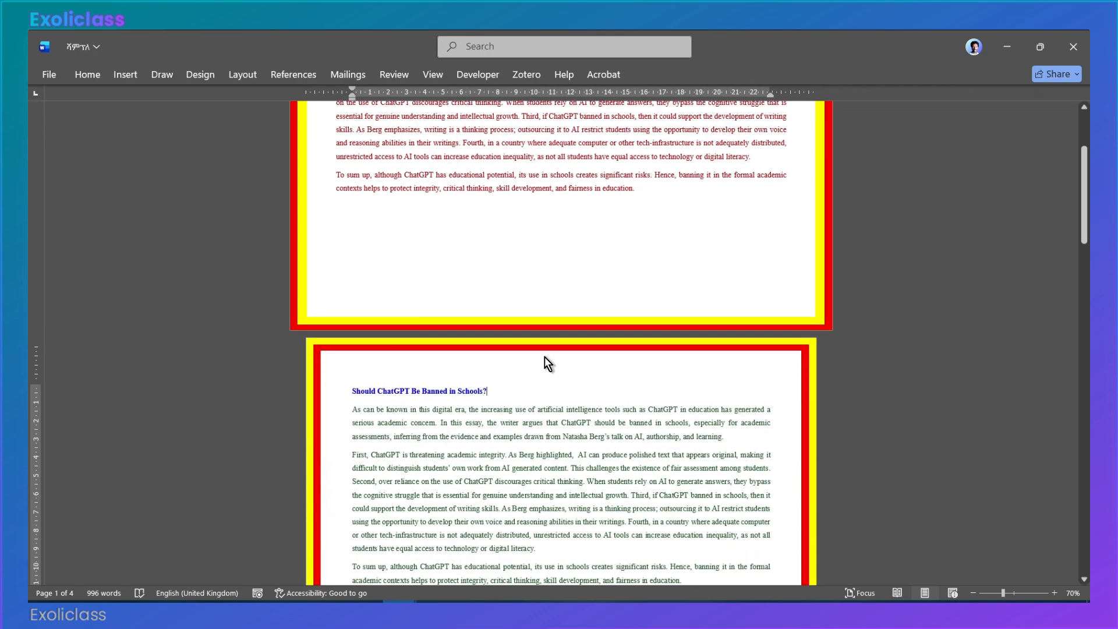
pyautogui.click(200, 74)
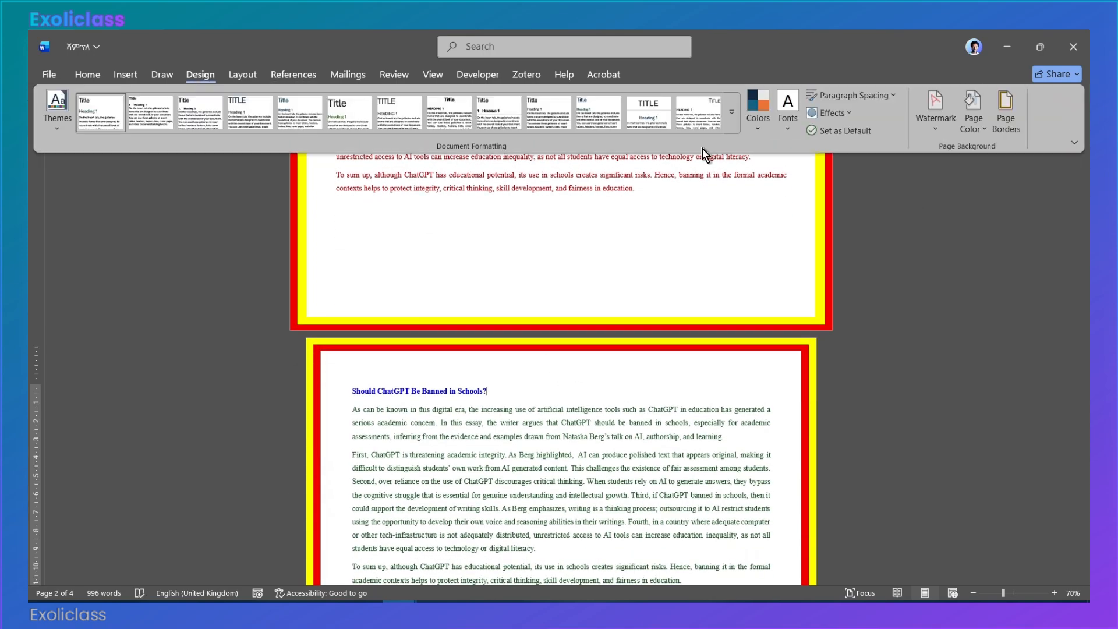
pyautogui.click(970, 129)
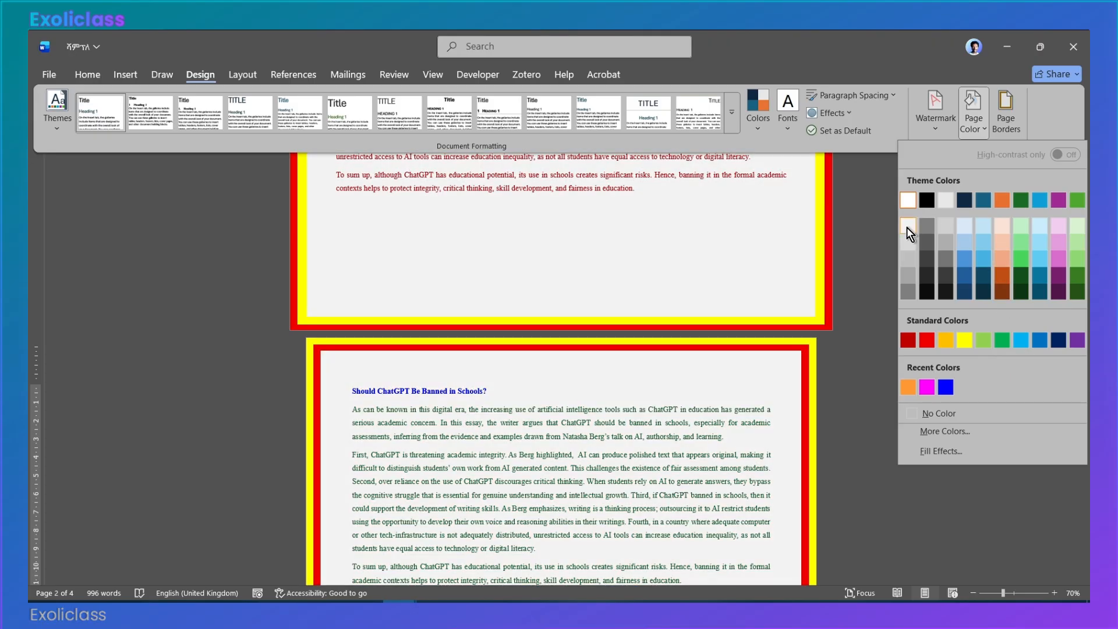
pyautogui.click(906, 227)
# - Examine the two-color borders on pages 1 and 2 against the light gray page background
pyautogui.scroll(3, 582, 372)
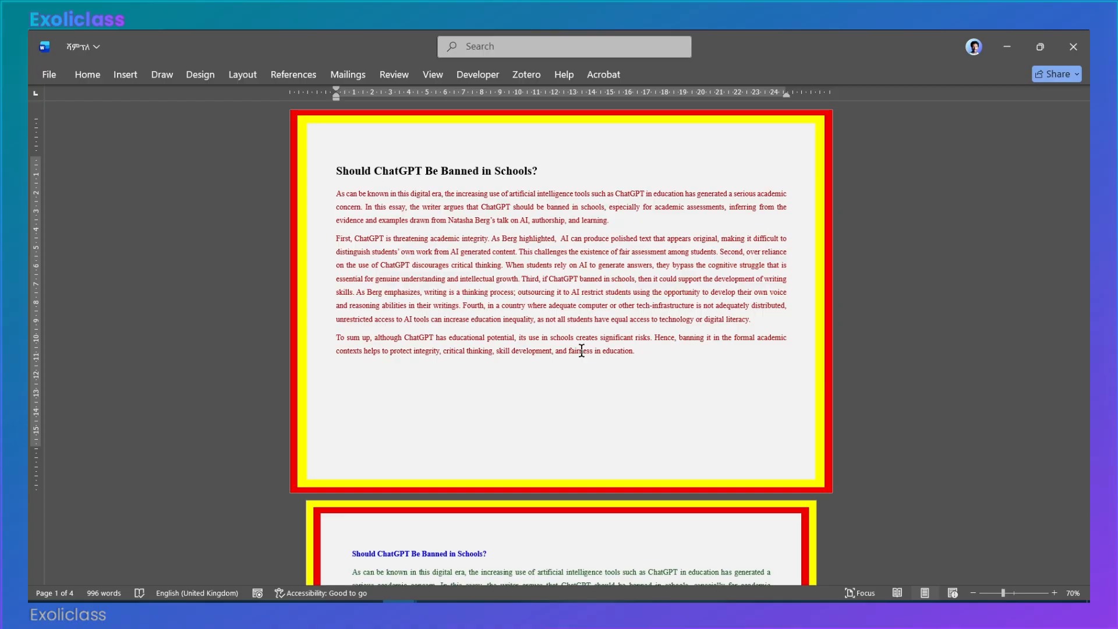
pyautogui.scroll(-5, 581, 351)
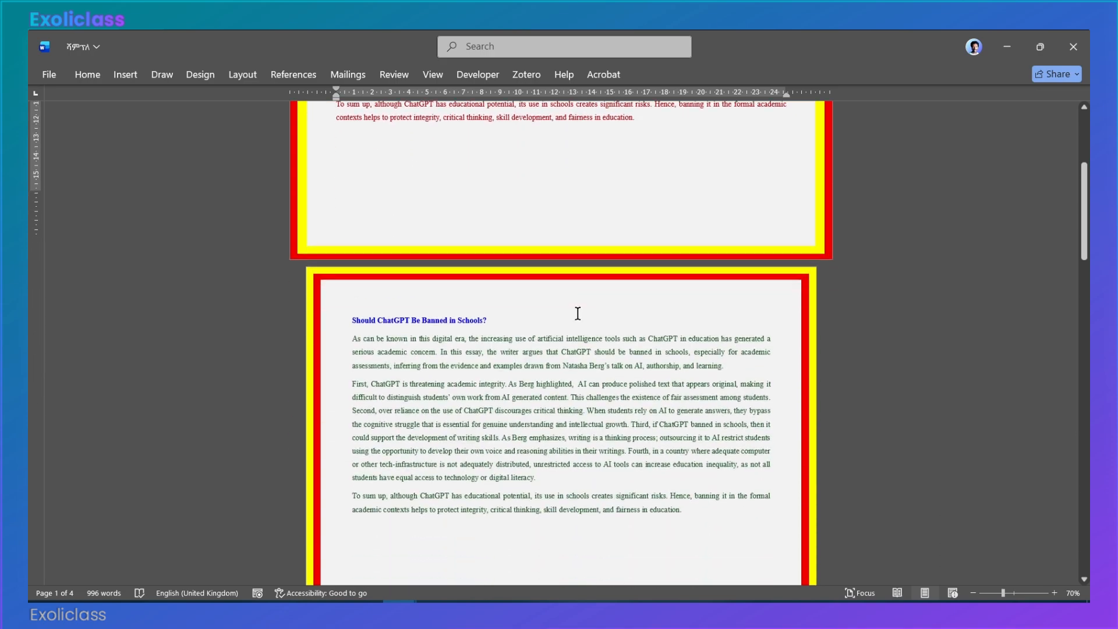
pyautogui.scroll(-2, 578, 314)
pyautogui.scroll(6, 578, 313)
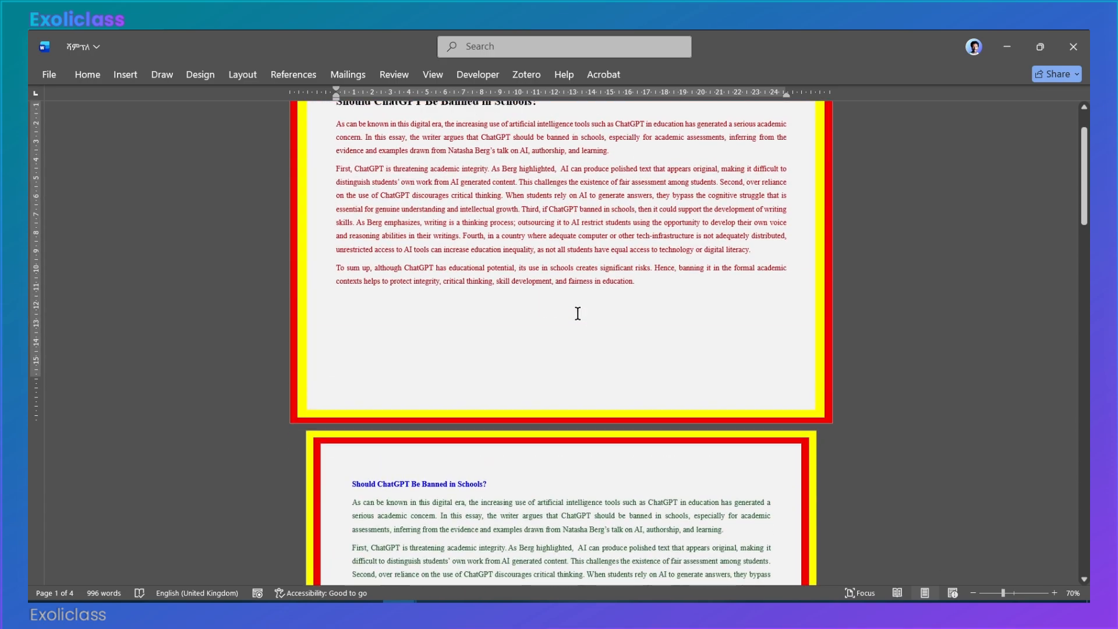
pyautogui.scroll(1, 549, 269)
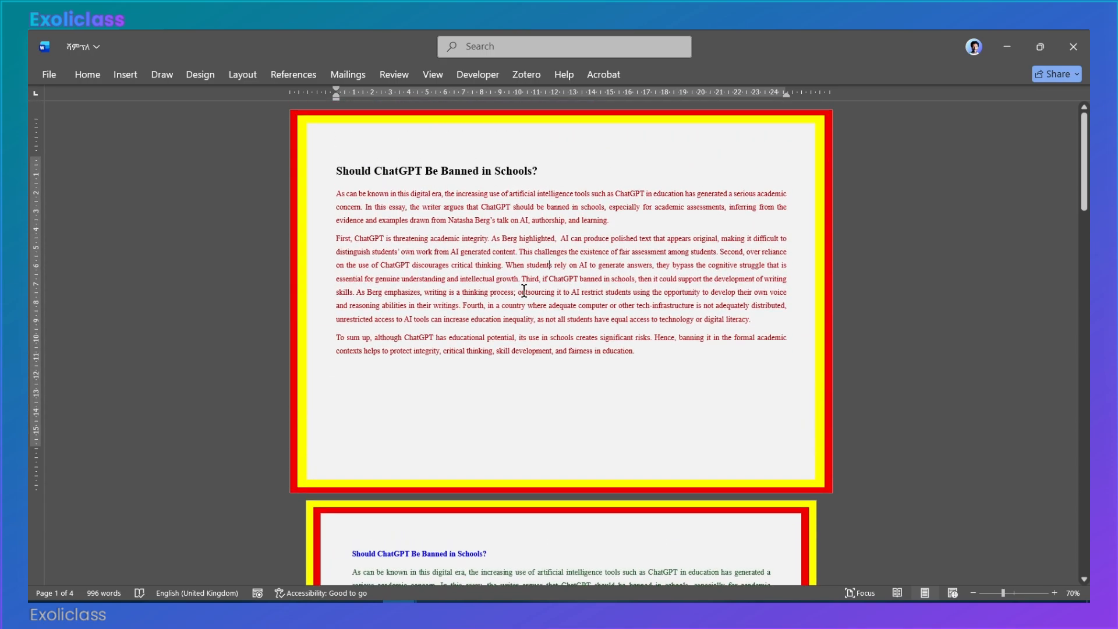
pyautogui.scroll(-2, 485, 349)
pyautogui.scroll(-4, 485, 350)
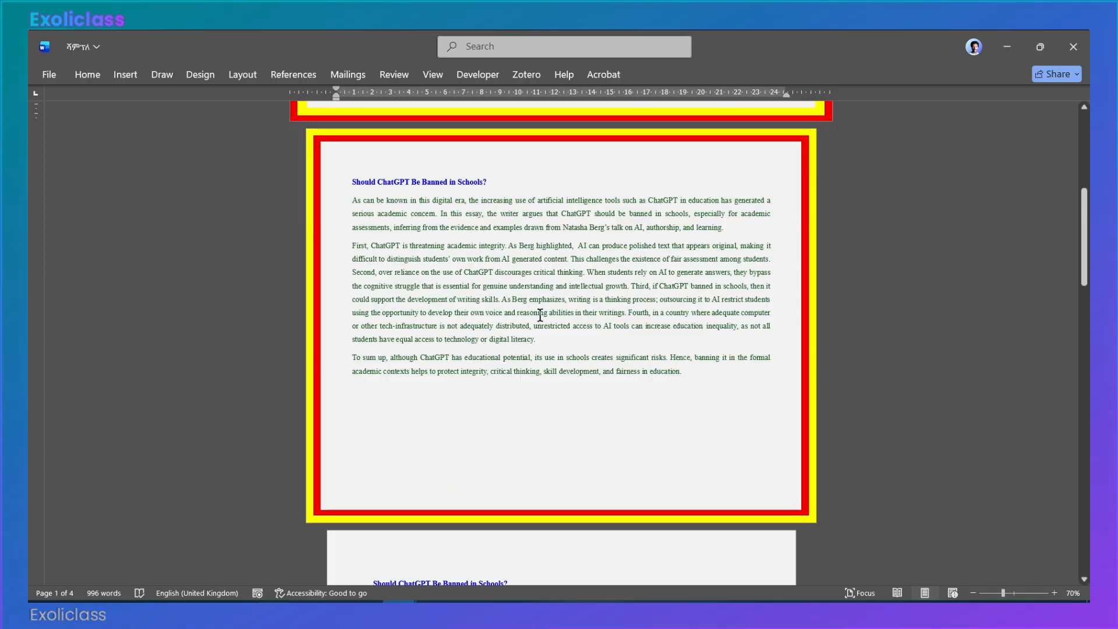
pyautogui.scroll(6, 547, 330)
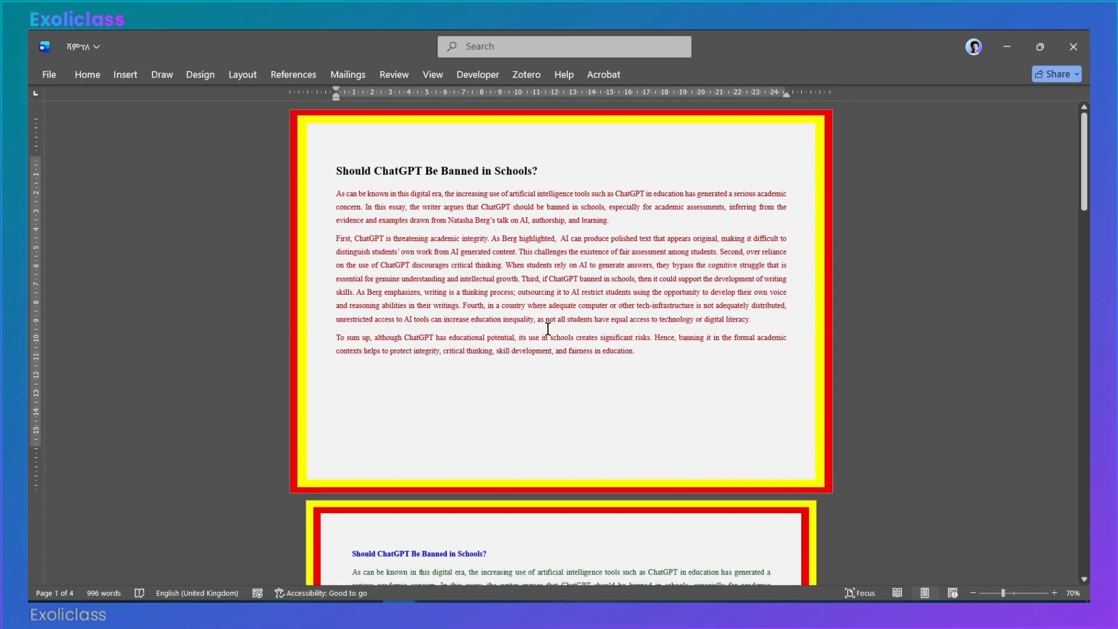
pyautogui.scroll(-5, 547, 329)
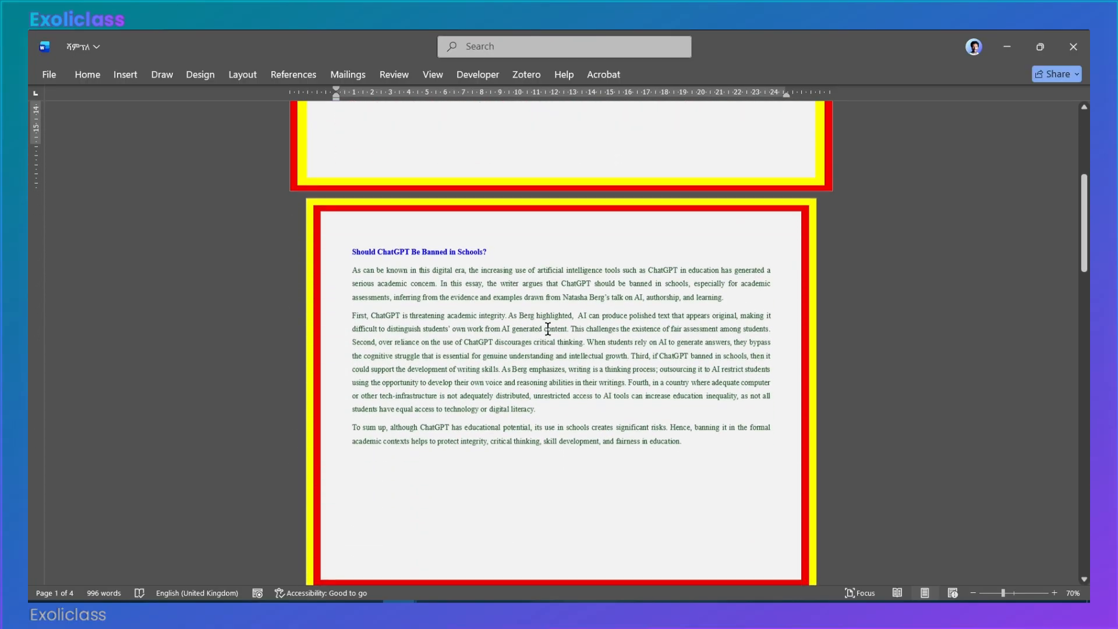